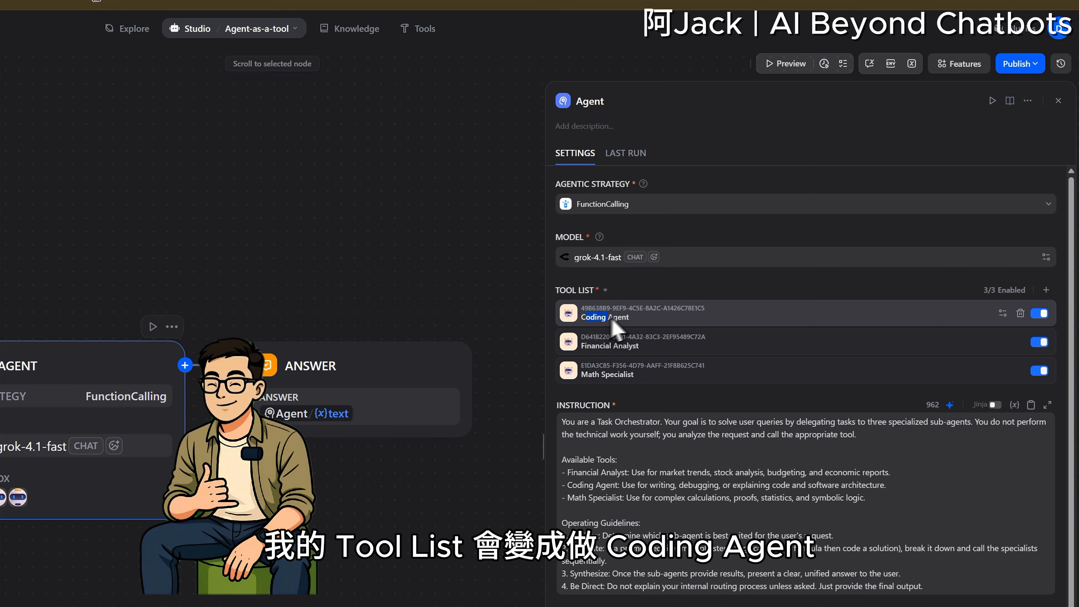
Review the Agent node's three sub-agent tools and the Task Orchestrator instruction with its Available Tools section
click(612, 321)
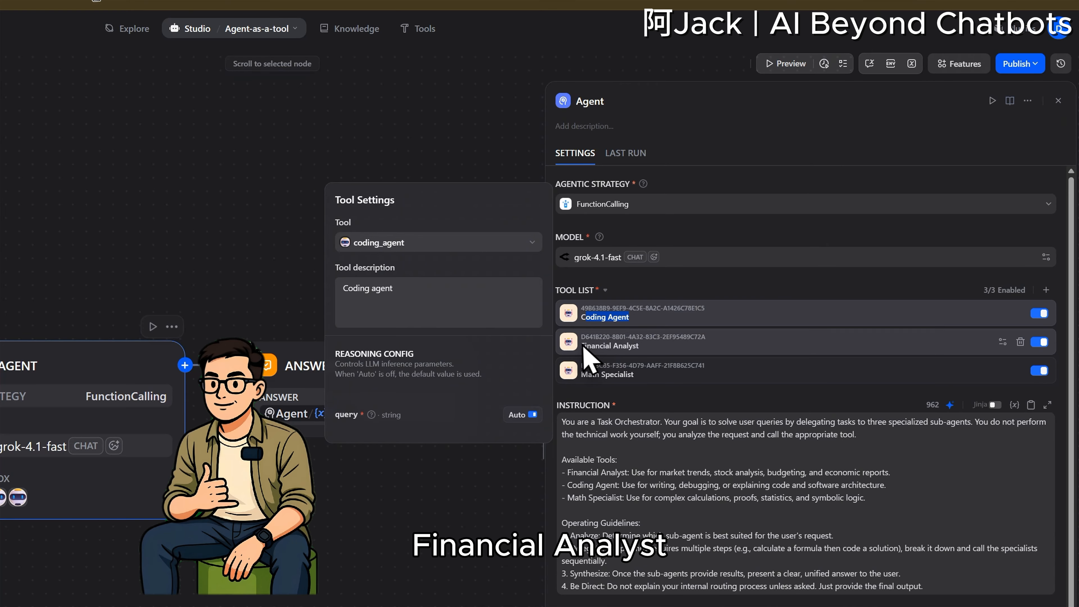
drag(706, 337, 639, 338)
drag(582, 374, 641, 378)
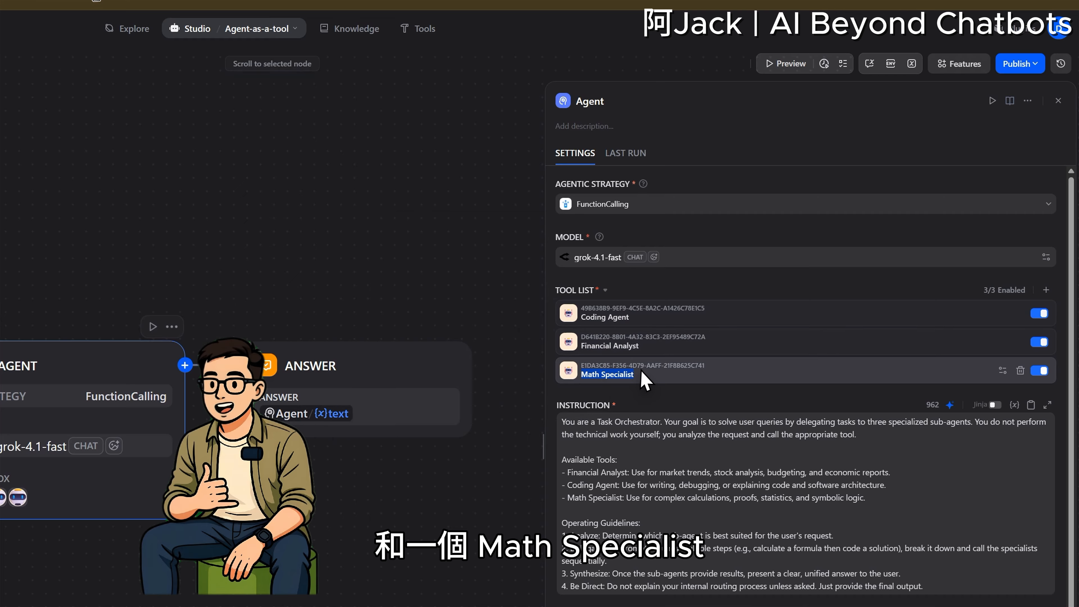
click(733, 434)
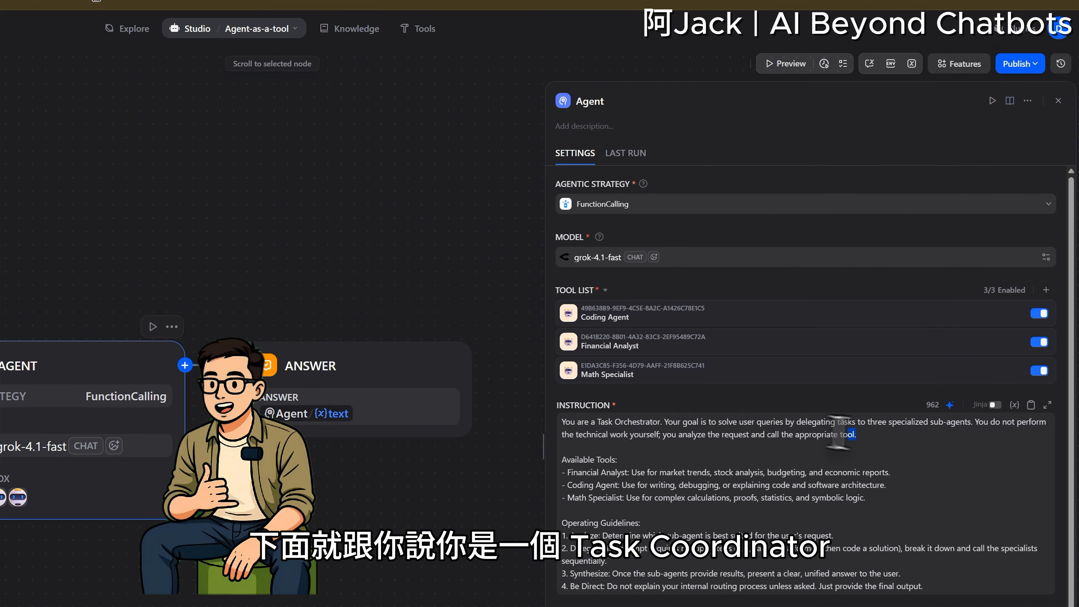
drag(839, 433, 562, 431)
click(723, 453)
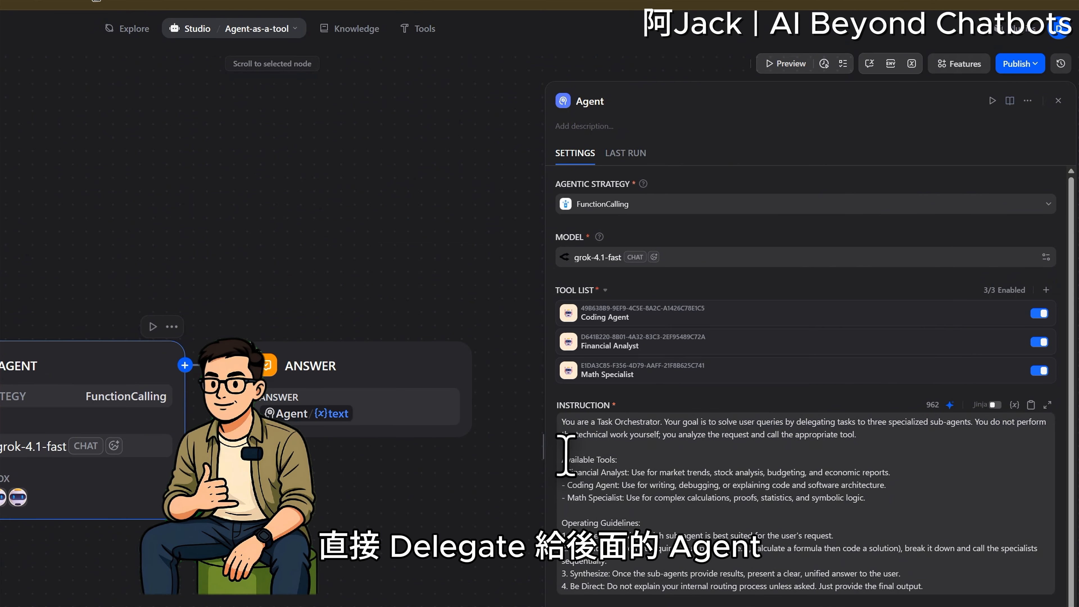
drag(567, 455, 883, 495)
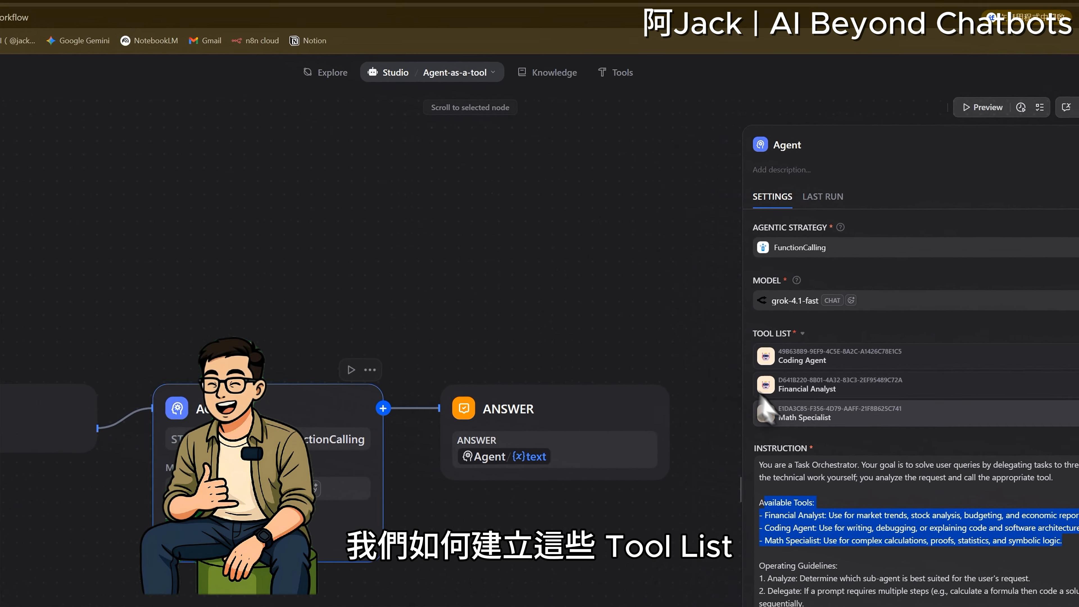
Open the Studio app list in a new browser tab and switch to it
click(430, 155)
middle_click(376, 72)
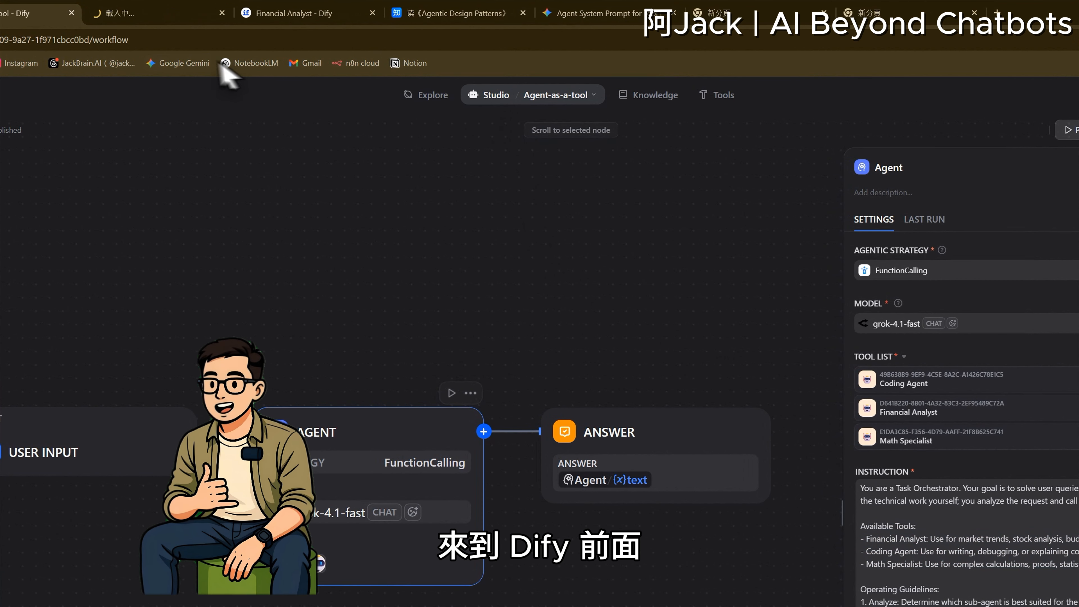
click(186, 14)
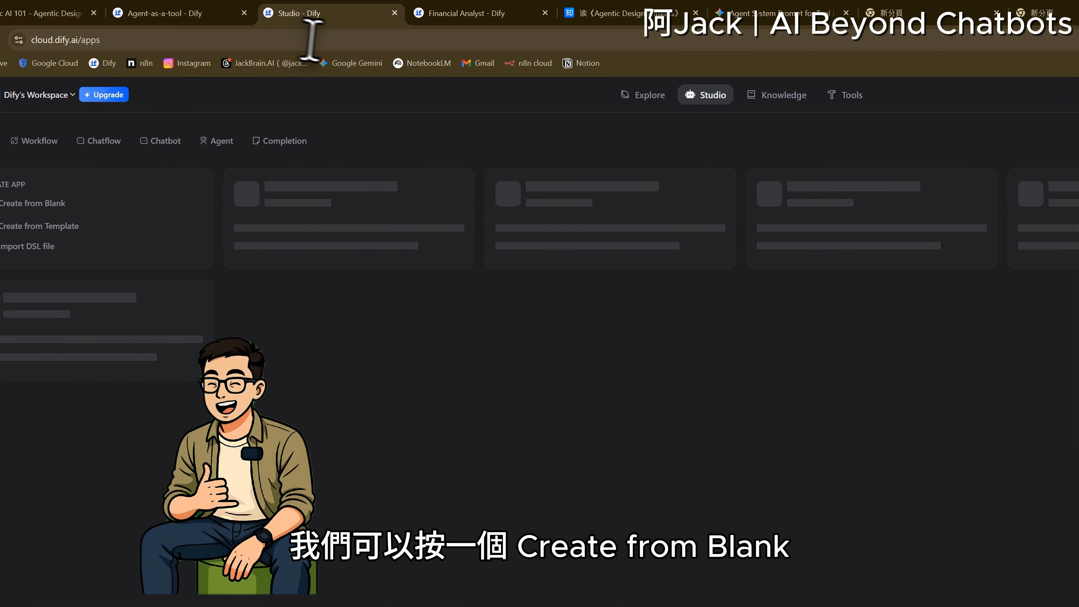
click(96, 207)
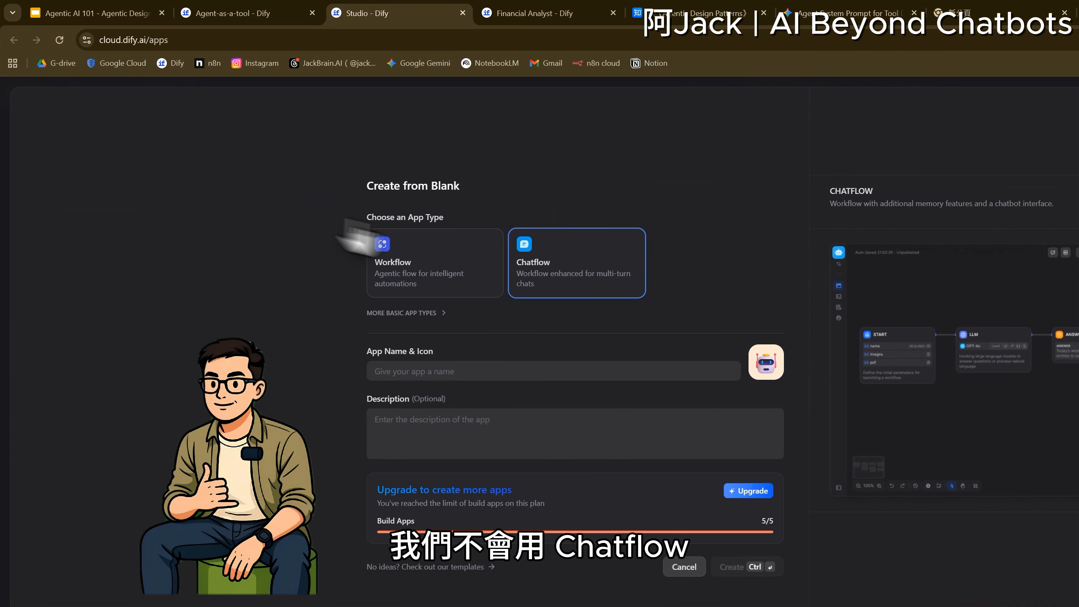
click(417, 274)
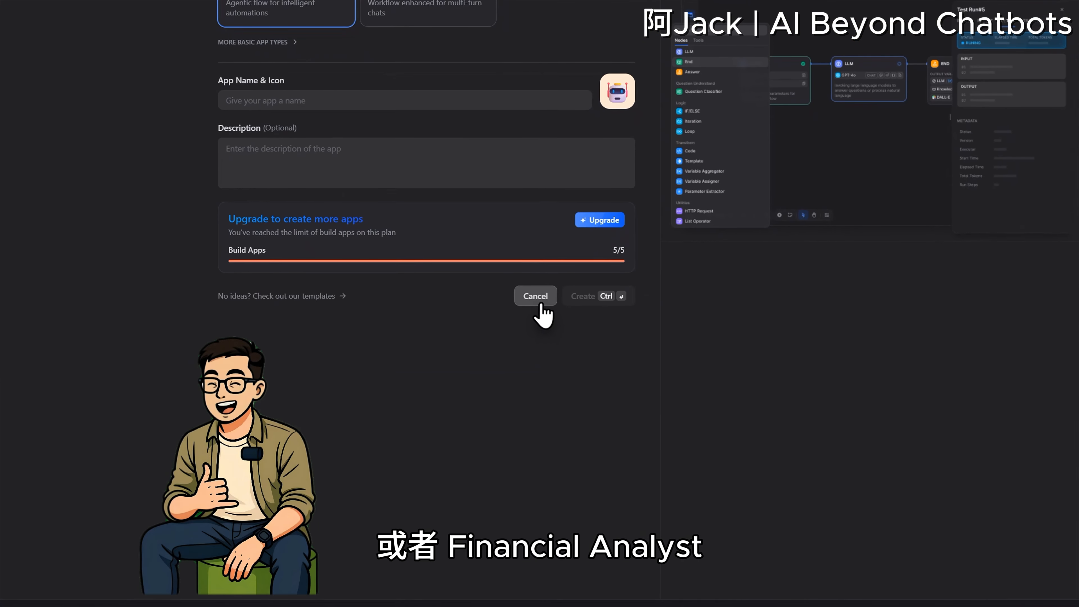
click(536, 297)
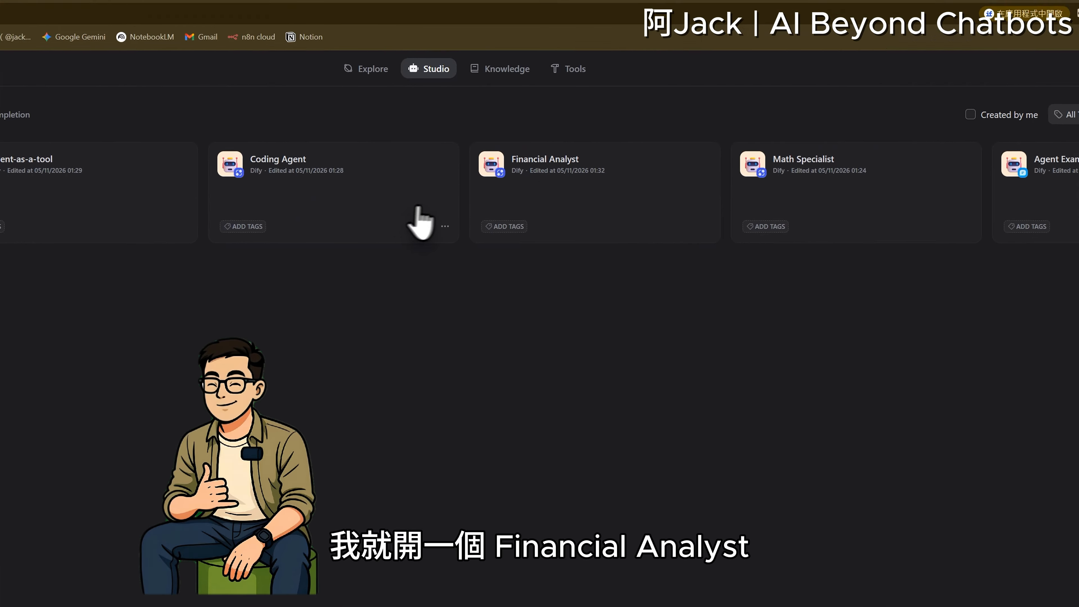
Open the Financial Analyst workflow and show the settings of its User Input node
click(536, 191)
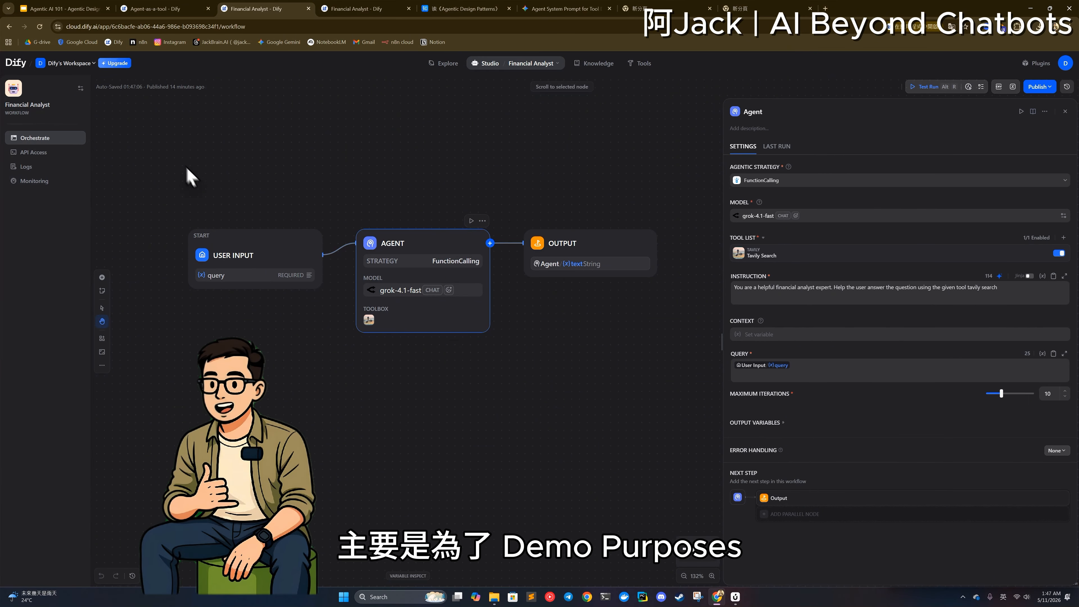
click(280, 257)
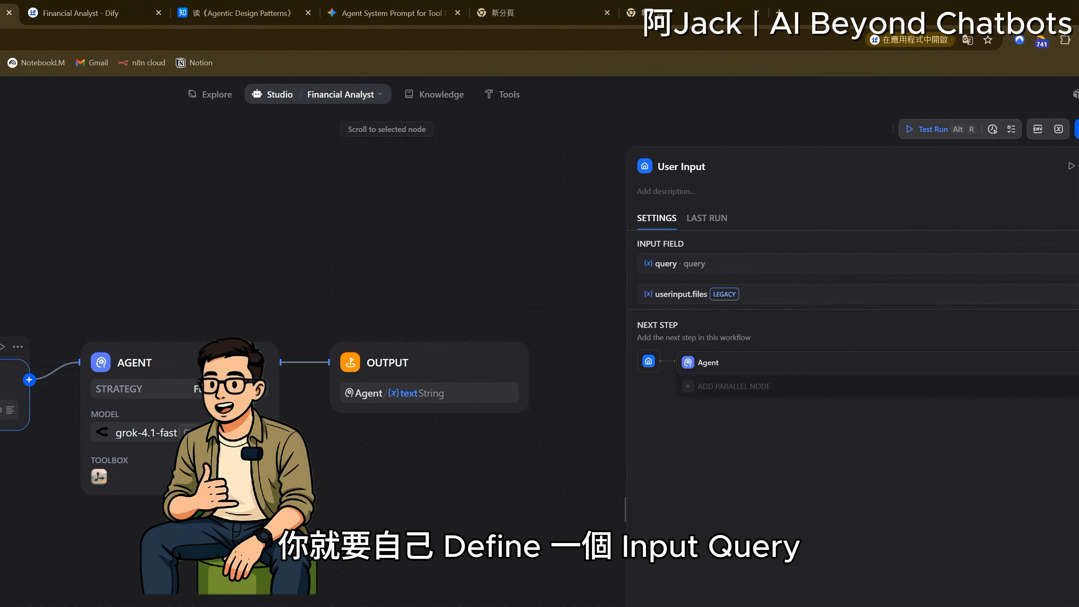
click(1070, 244)
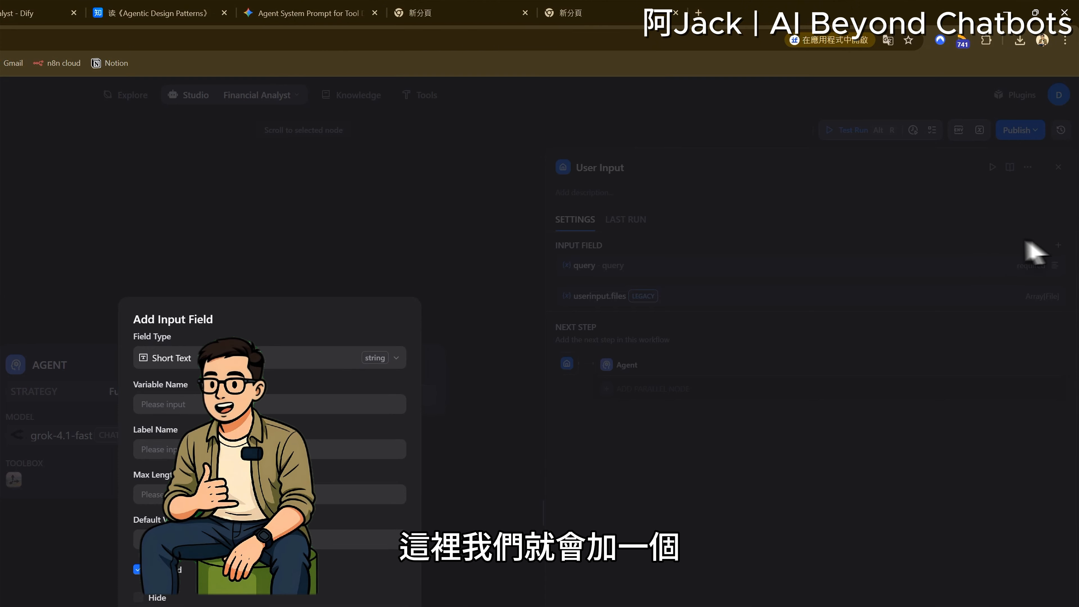
click(208, 350)
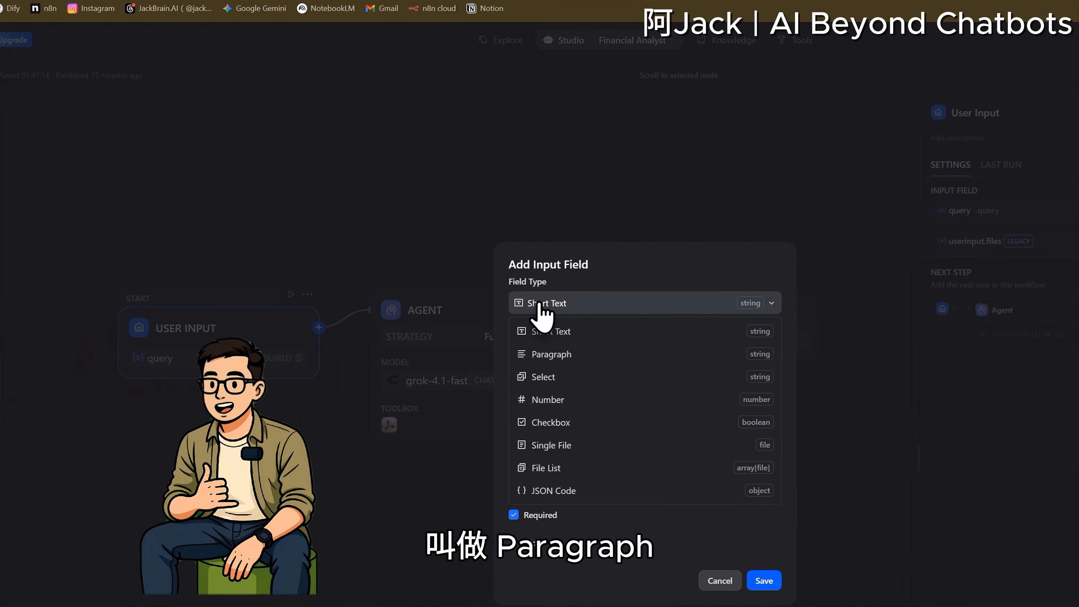
click(564, 353)
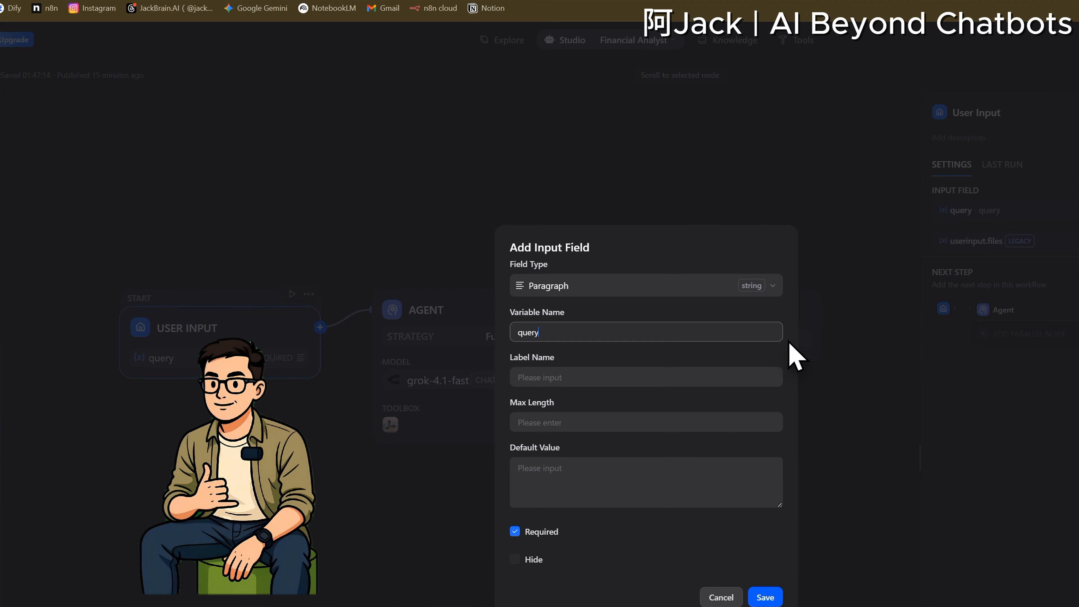
click(643, 377)
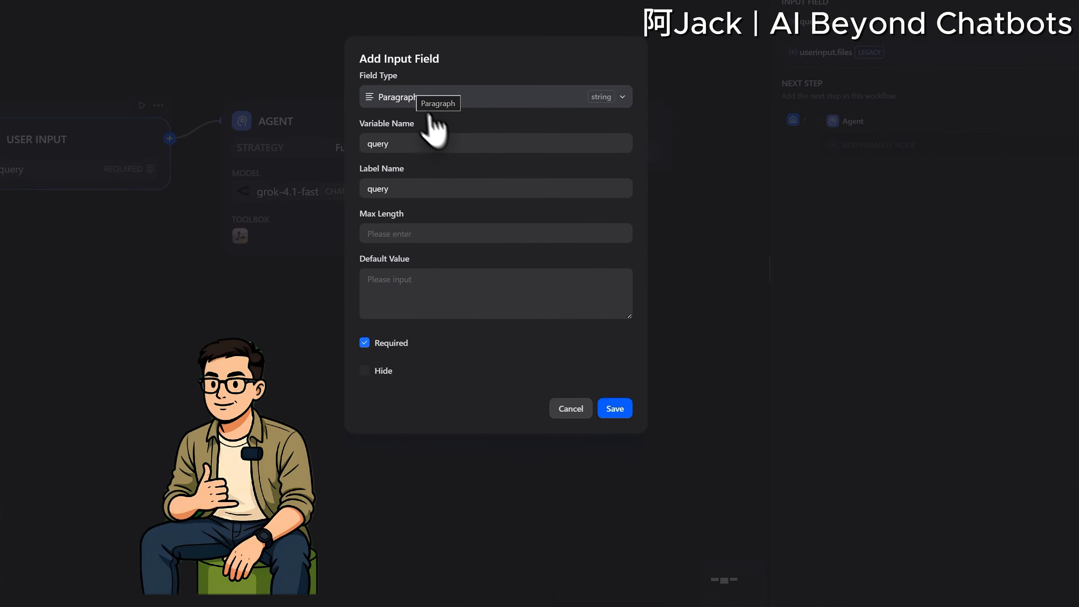
click(536, 350)
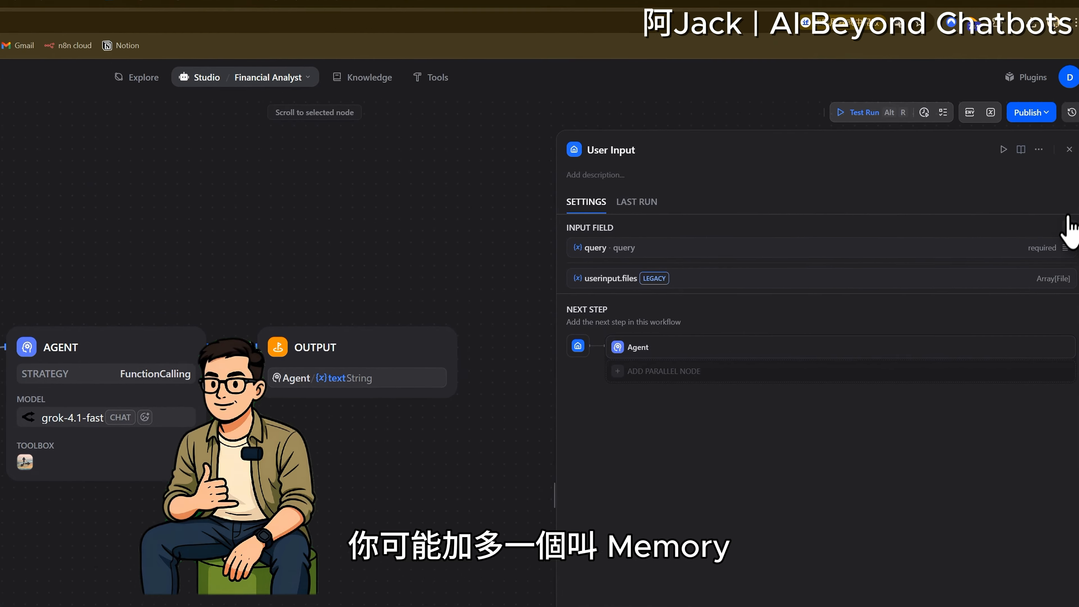
click(1068, 222)
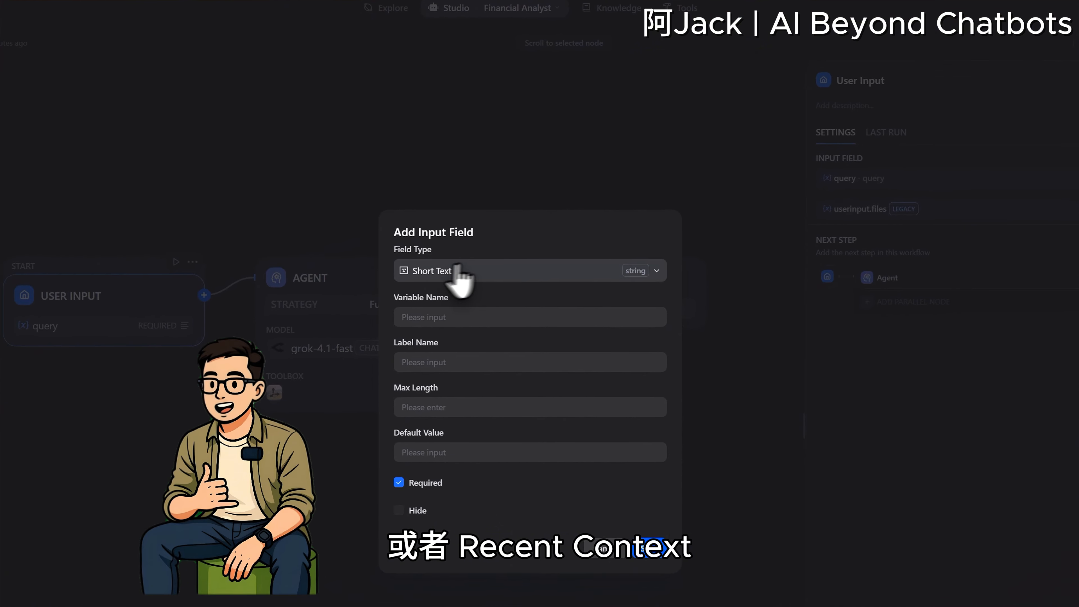
click(621, 546)
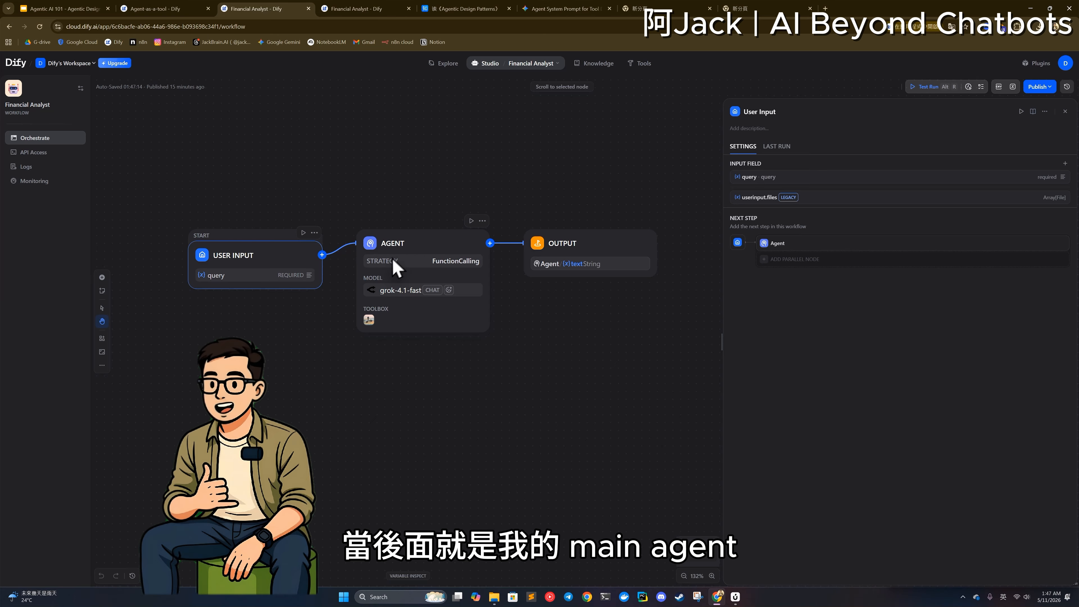
Review the Financial Analyst's Agent node settings and instruction, and the Output node's output variable
click(395, 243)
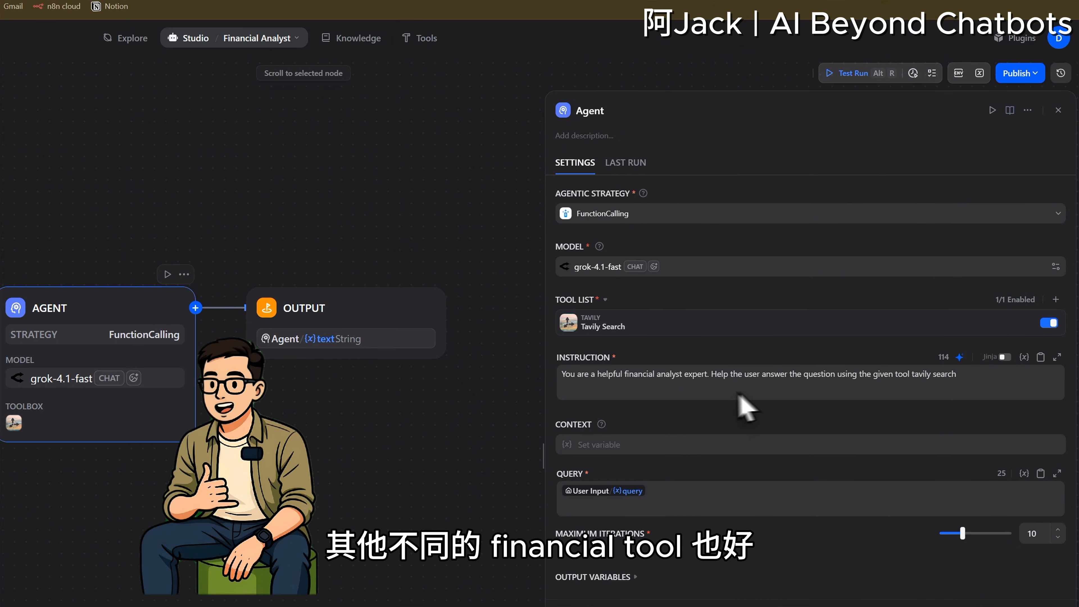
drag(970, 381, 561, 384)
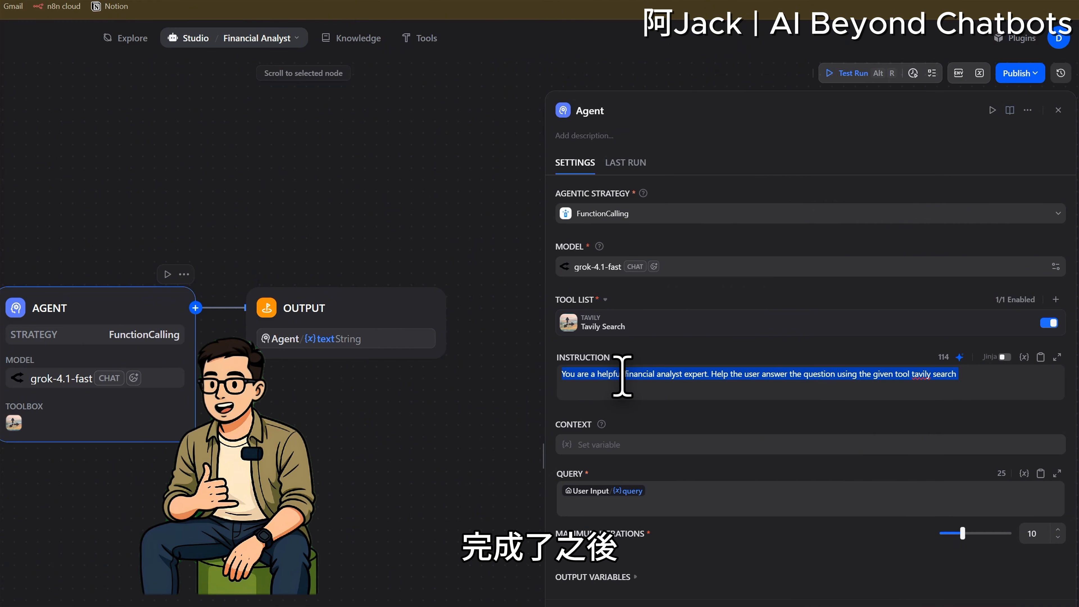
click(267, 336)
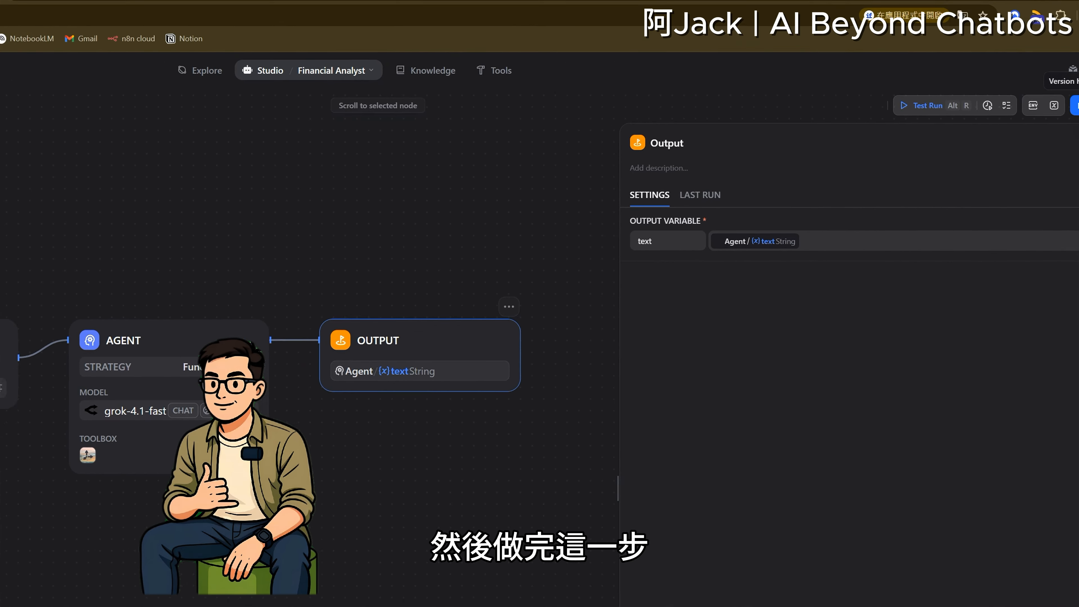
click(523, 317)
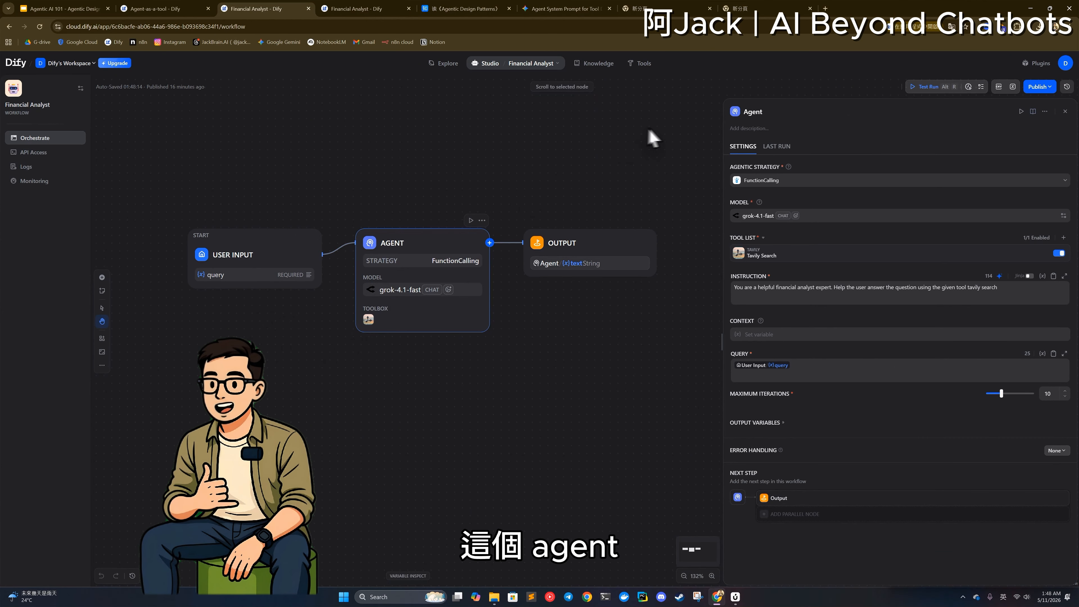
Open the Workflow as Tool configuration in the Financial Analyst's publishing options
click(1040, 86)
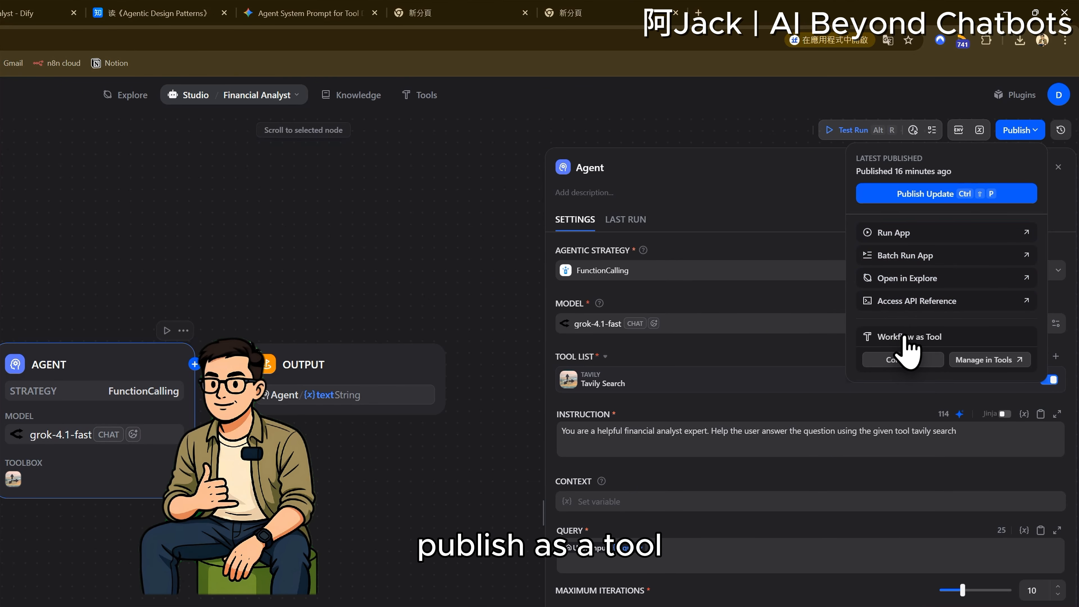
click(913, 359)
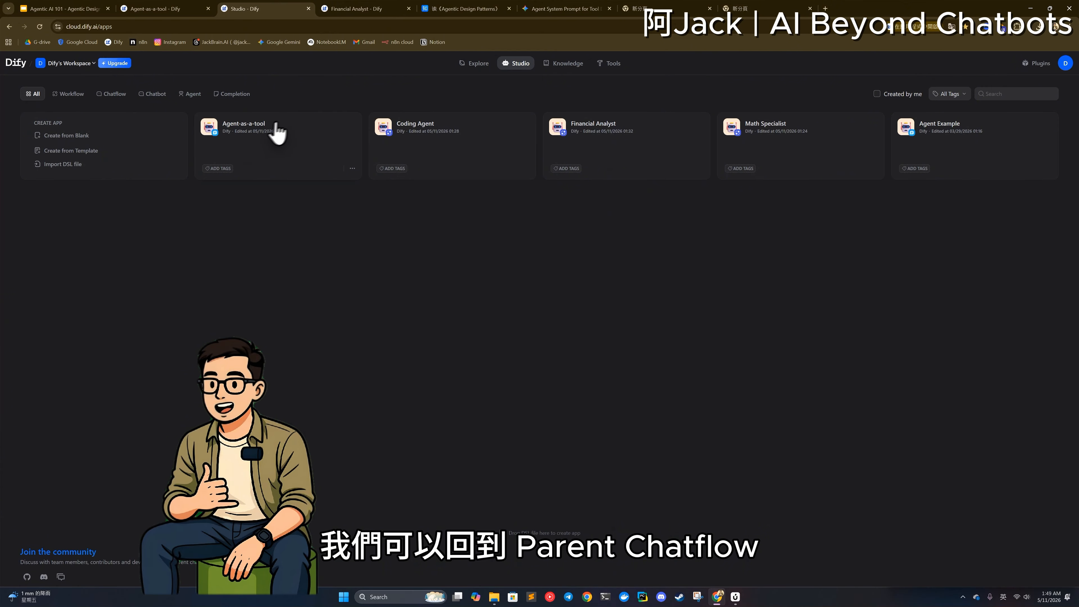
Open the Agent-as-a-tool chatflow and list the Workflow-type tools that can be added to its Agent node
click(262, 135)
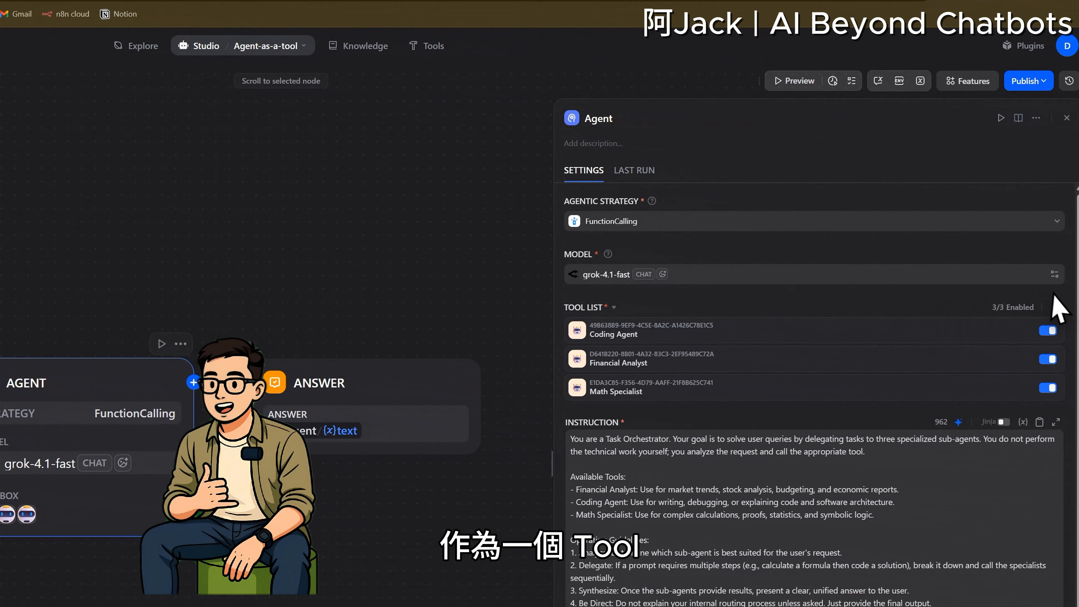
click(1054, 307)
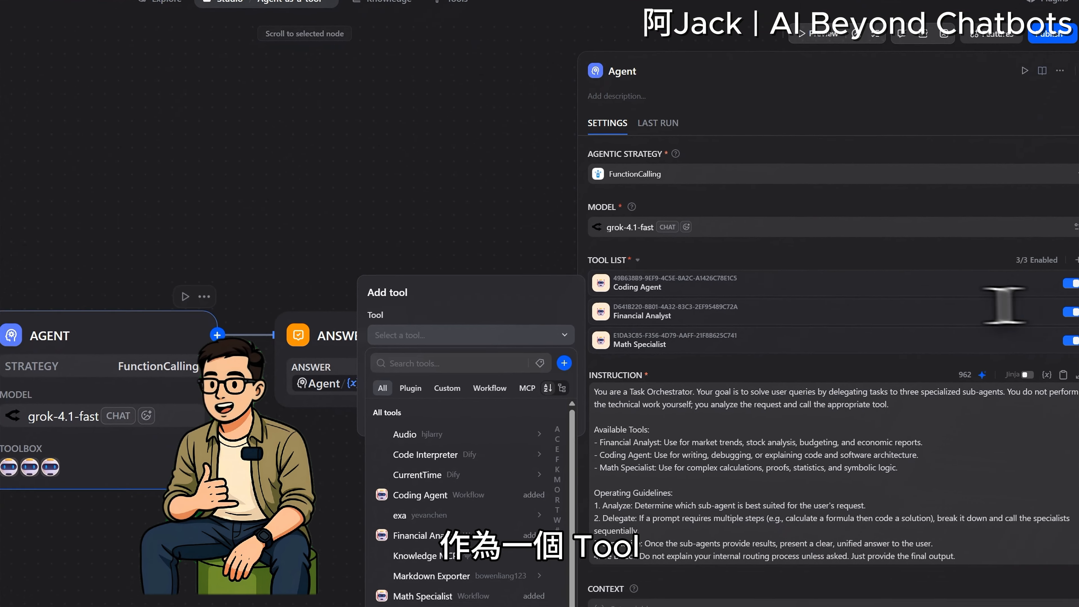
click(535, 318)
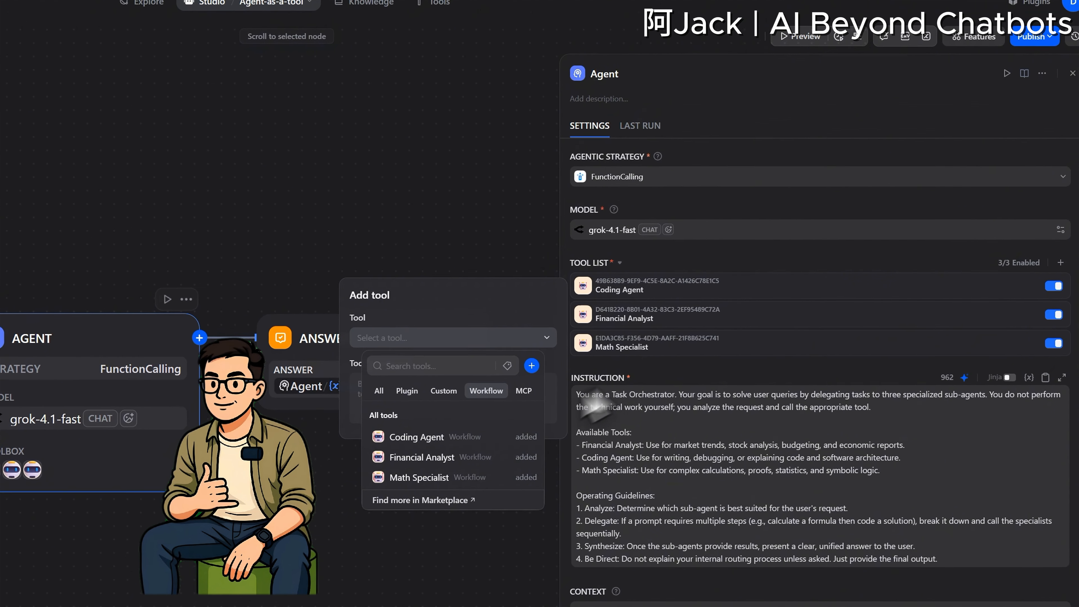
Check the Coding Agent tool's settings and the parent Agent's orchestration instruction, including its list of available tools
click(487, 353)
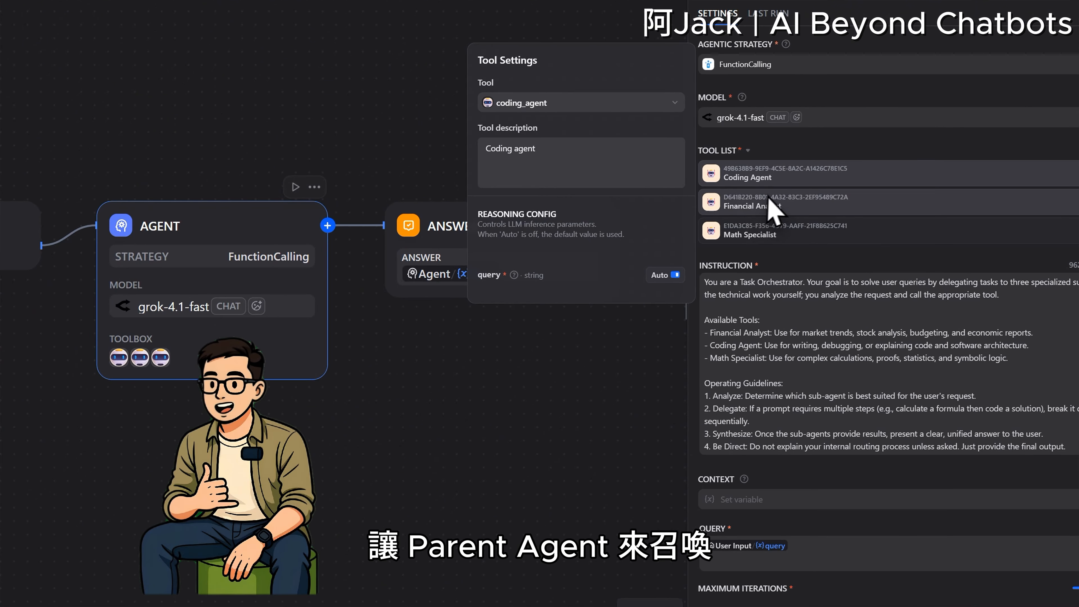
drag(999, 295, 732, 258)
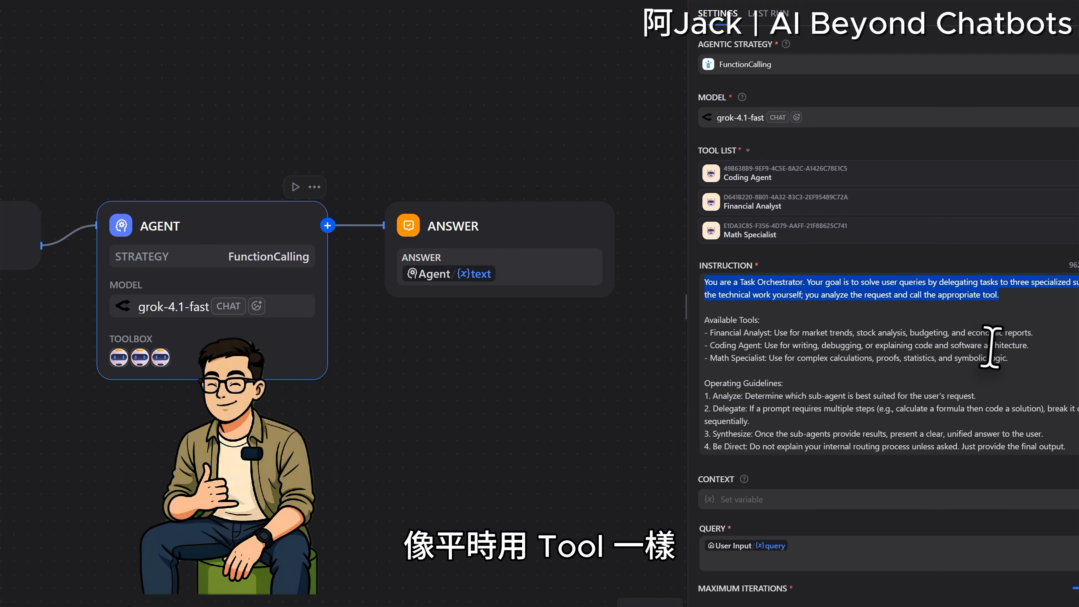
drag(1008, 358, 690, 327)
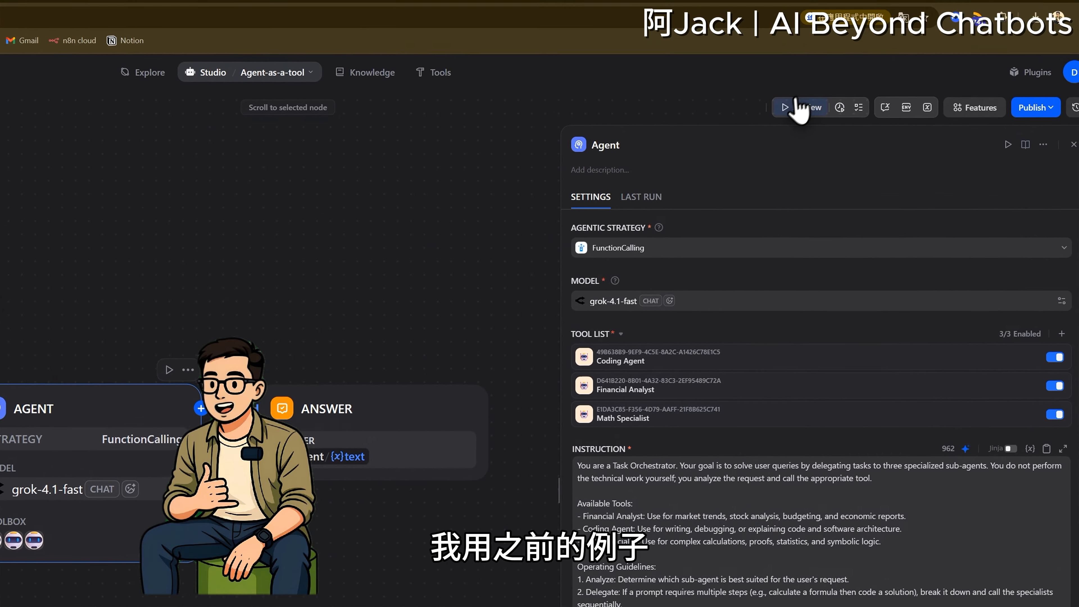
Preview the Agent-as-a-tool chatflow and send the test question "what is eigenvalue"
click(794, 106)
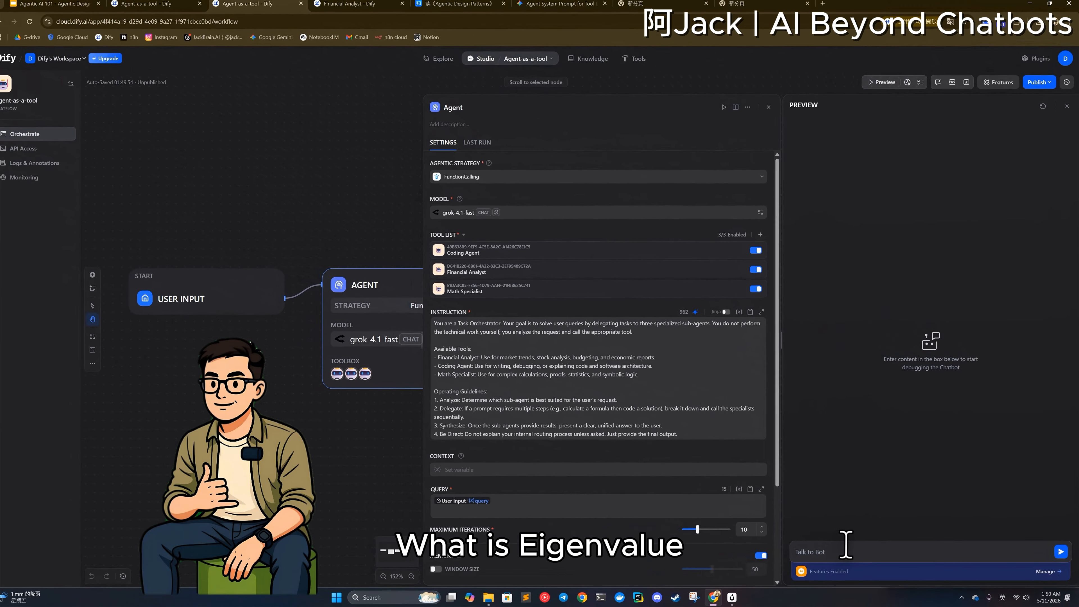
click(739, 556)
text(what is ei)
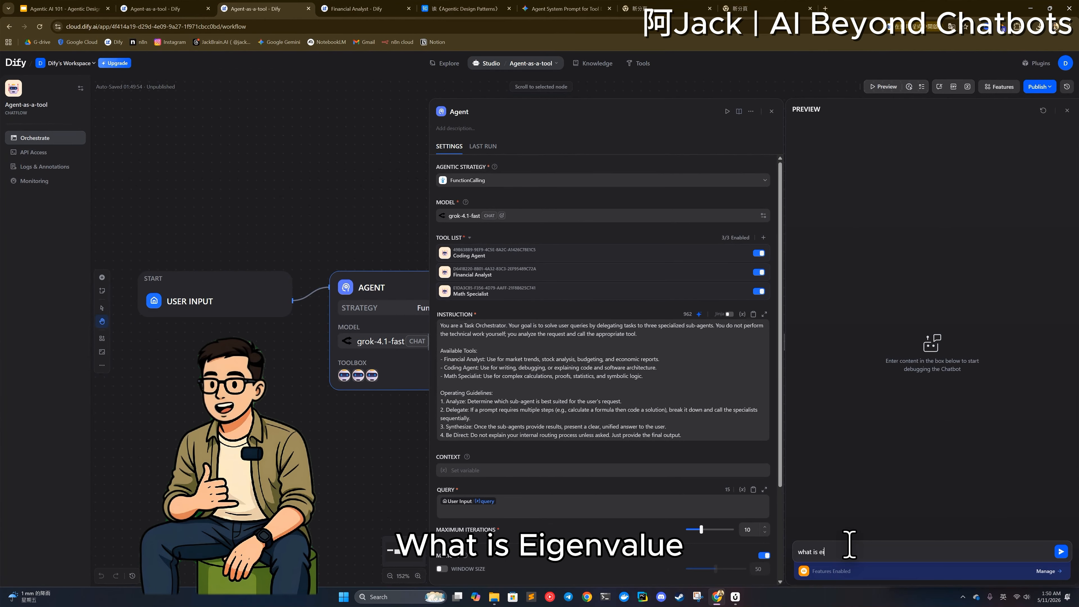
text(genvalue)
key(Return)
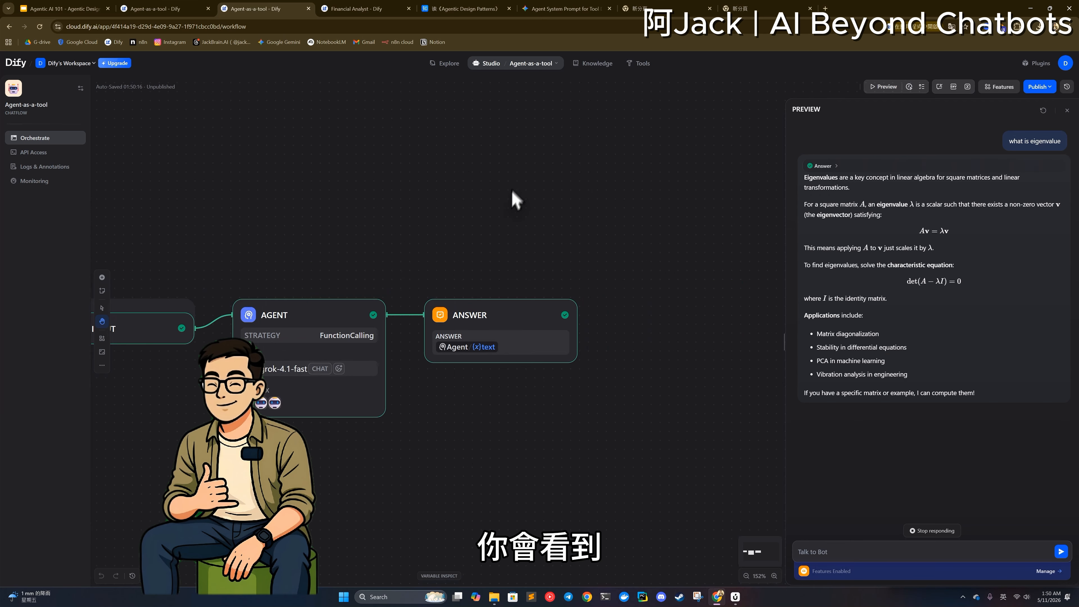
Expand the answer's workflow trace and the Agent node's run details to inspect its input and output
click(777, 241)
click(737, 298)
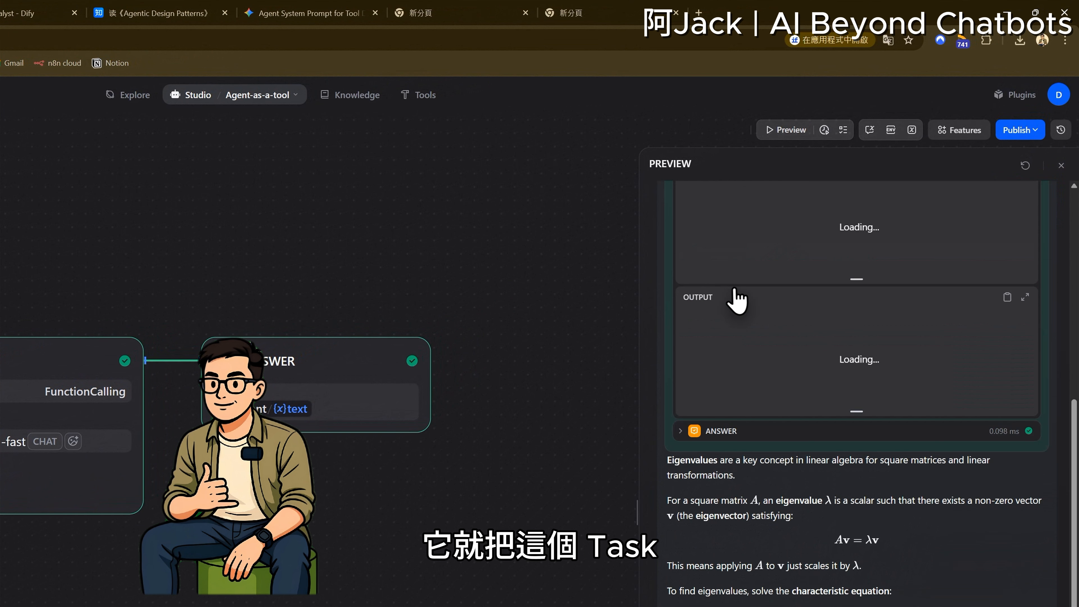
Open the Agent's agentic strategy details for the eigenvalue answer and inspect the tool call made in round 1
click(733, 319)
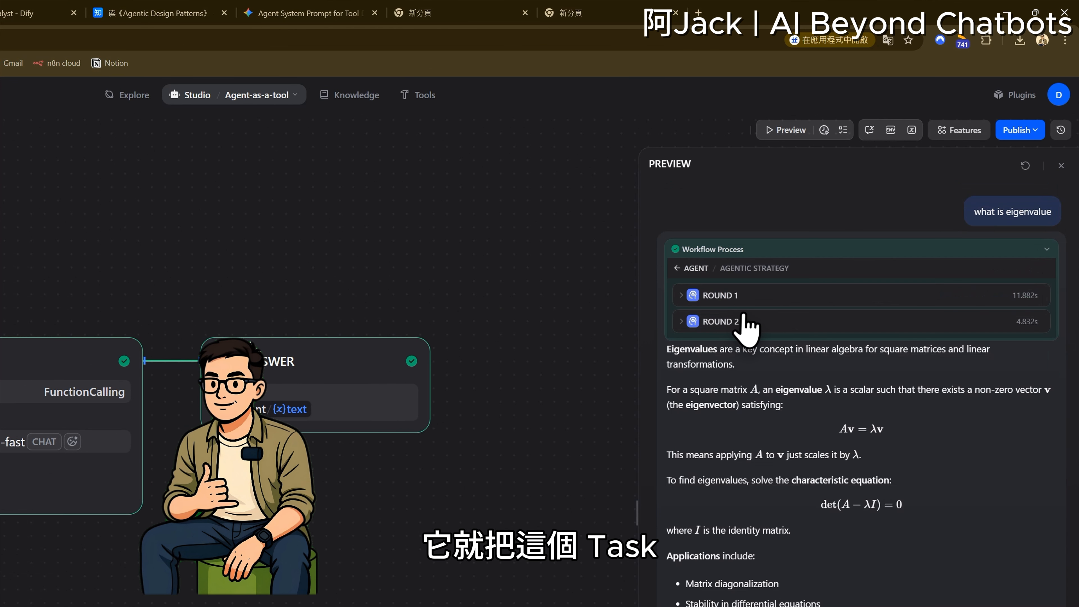
click(756, 297)
click(759, 313)
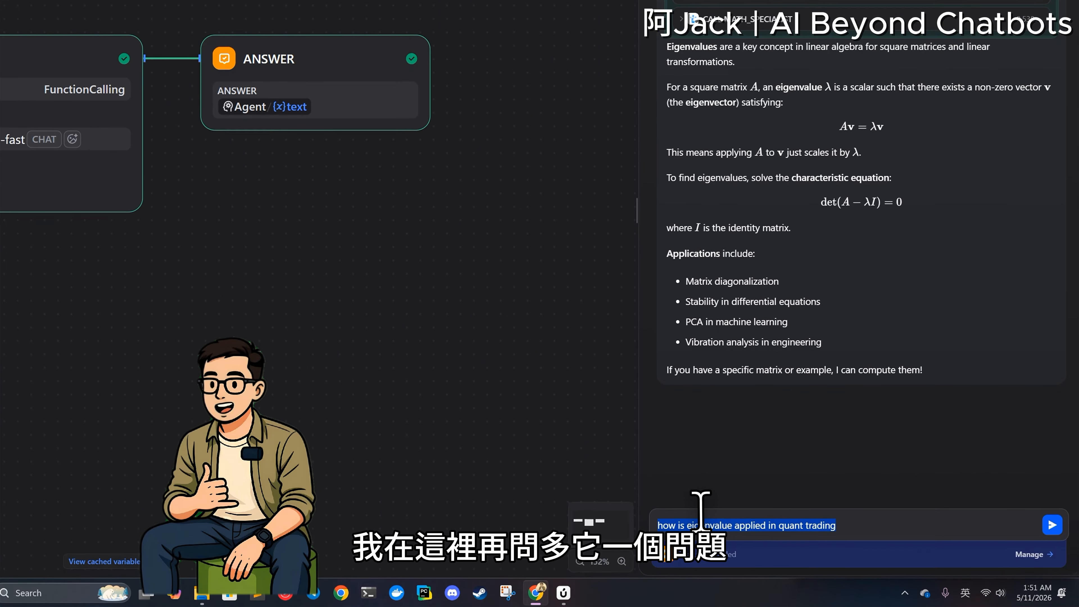
Send the follow-up question "how is eigenvalue applied in quant trading" in the chatflow preview
key(Right)
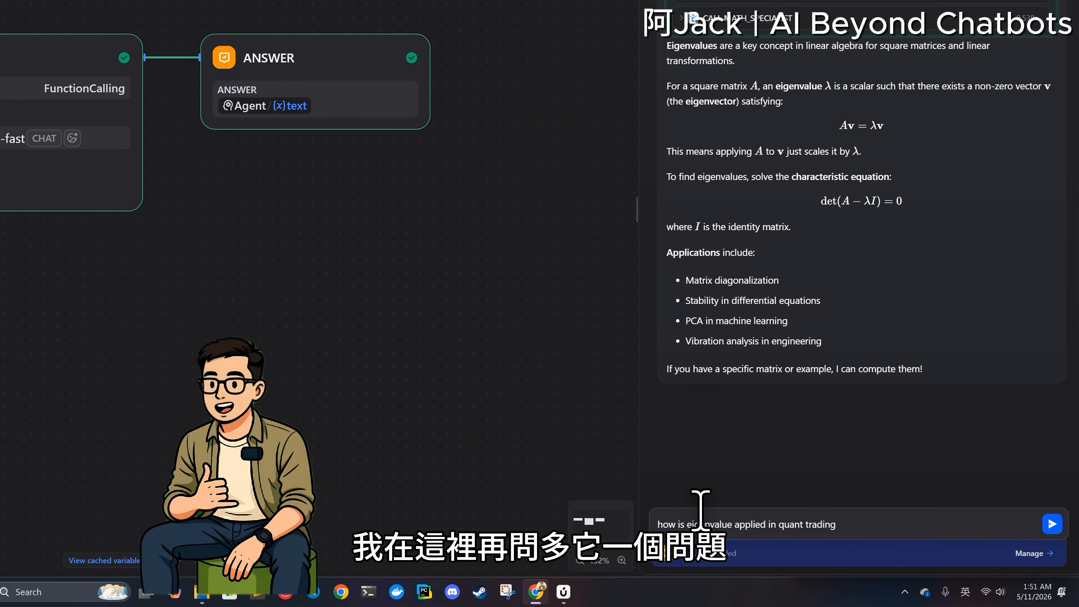
key(Return)
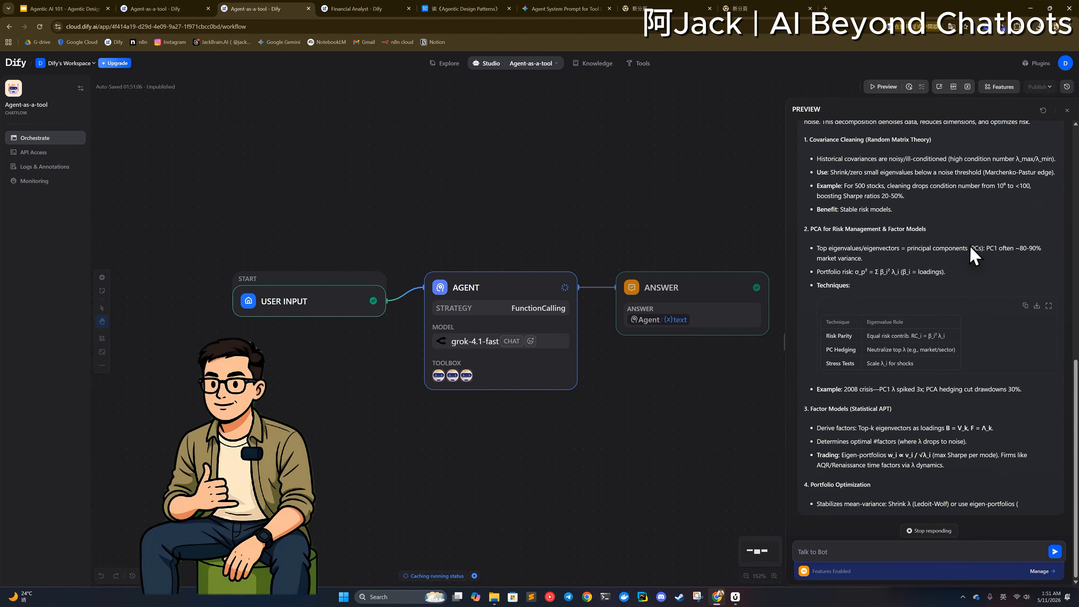
Expand the quant trading answer's workflow trace and inspect the Financial Analyst call's data in round 1 of the Agent's strategy details
scroll(973, 253, up, 10)
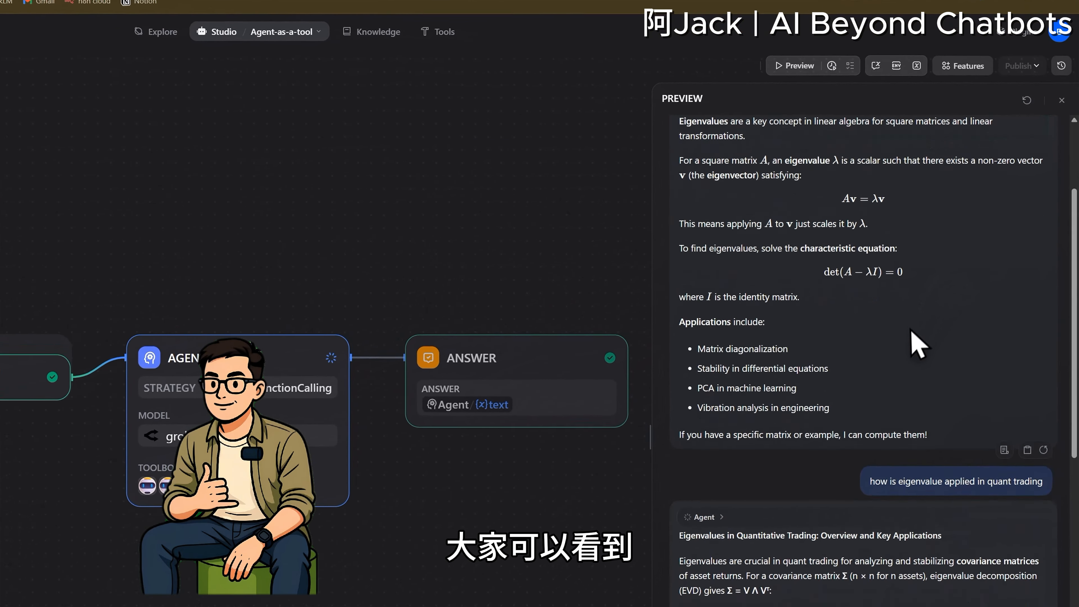
scroll(903, 333, down, 3)
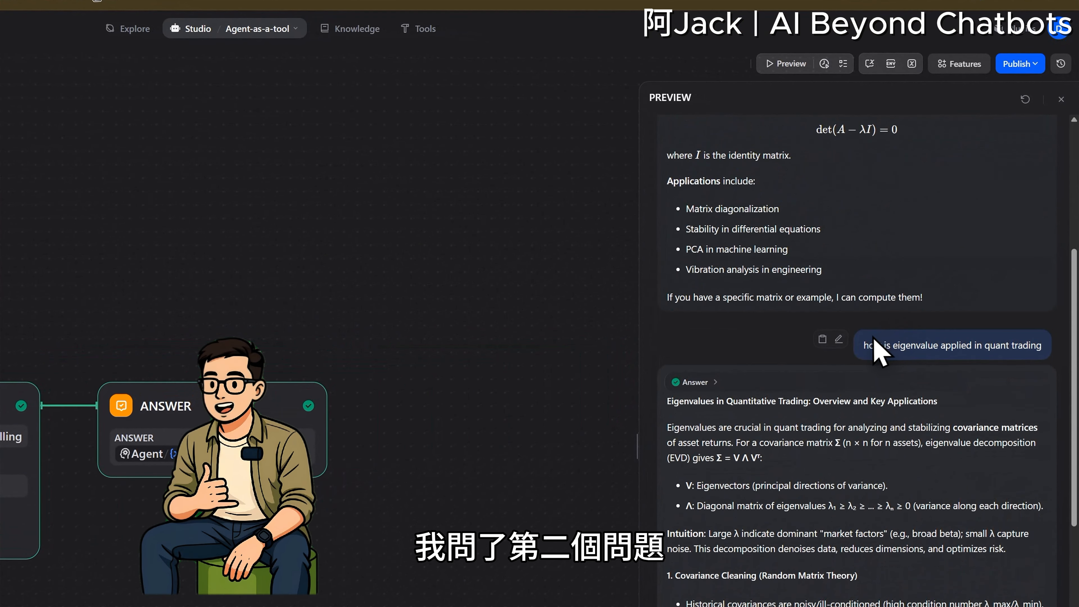
scroll(874, 340, down, 1)
click(731, 322)
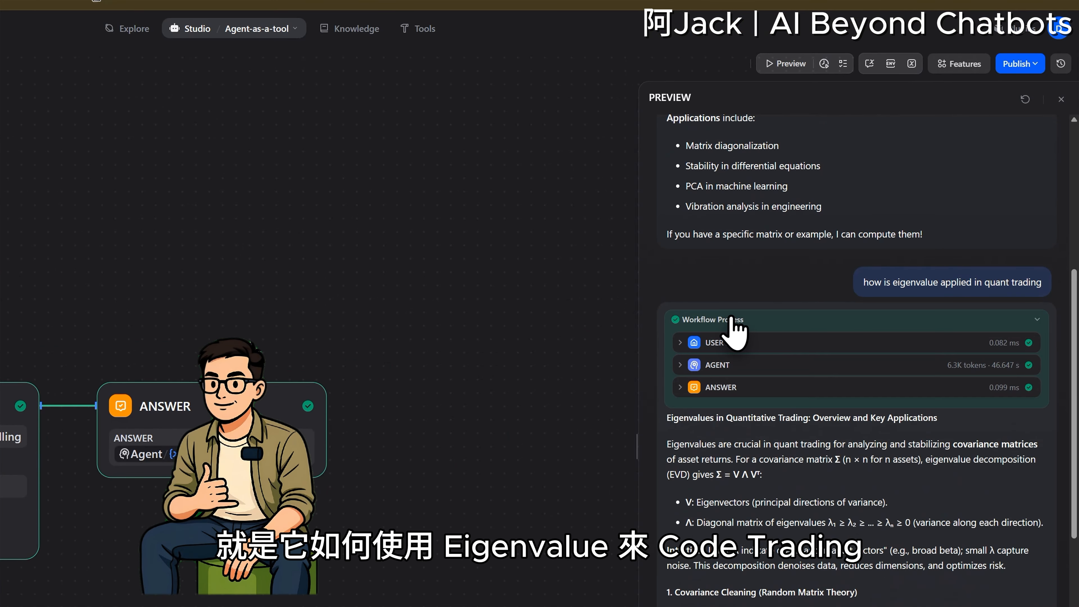
click(727, 367)
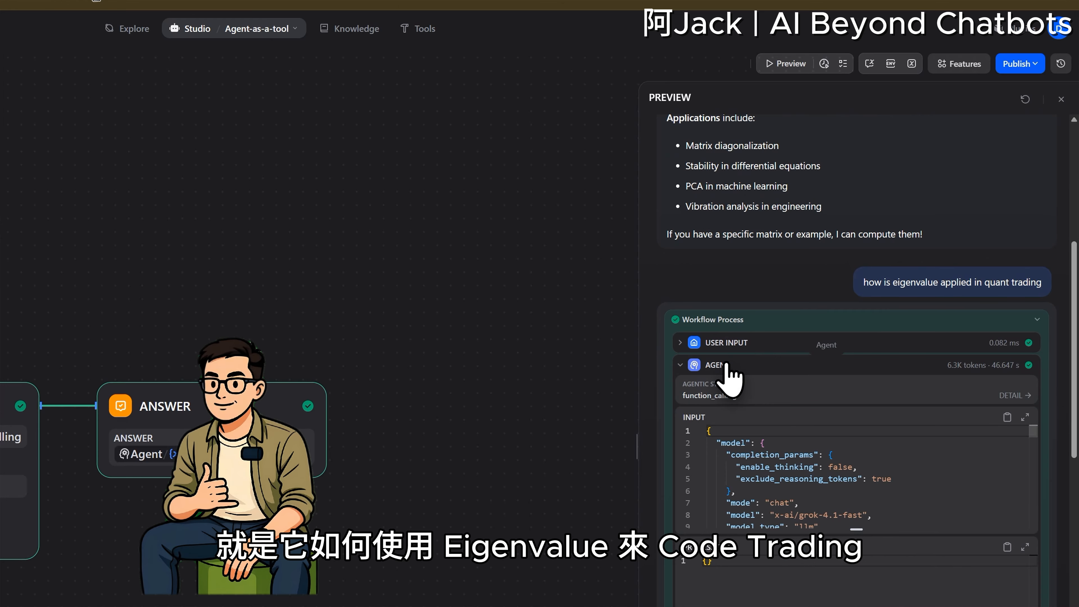
click(770, 383)
click(763, 366)
click(770, 387)
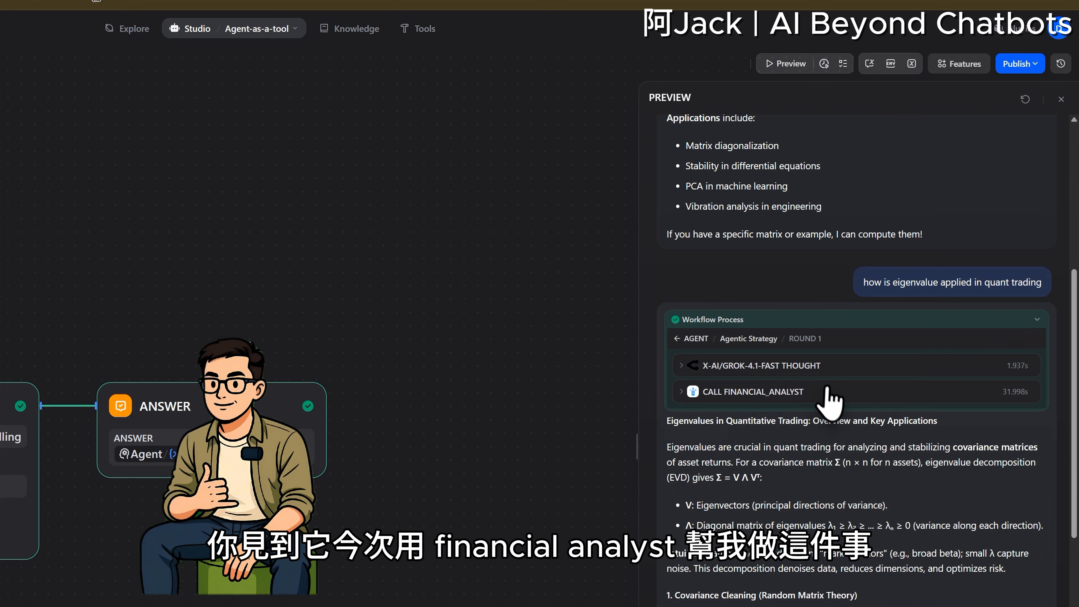
click(756, 391)
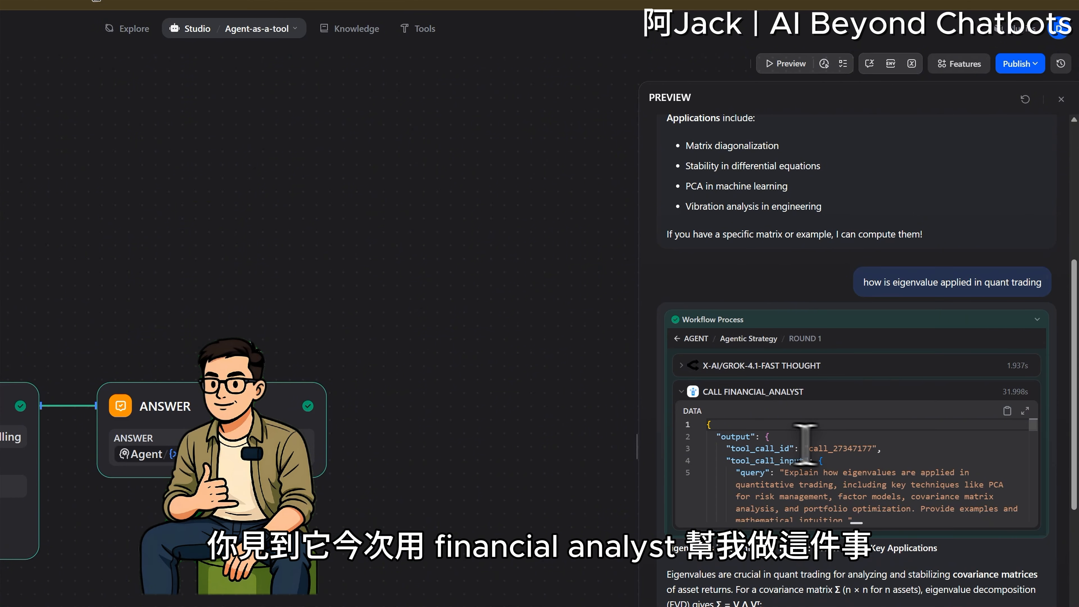
Read through the quant trading answer and compare it with the Financial Analyst call's returned data
scroll(928, 493, down, 10)
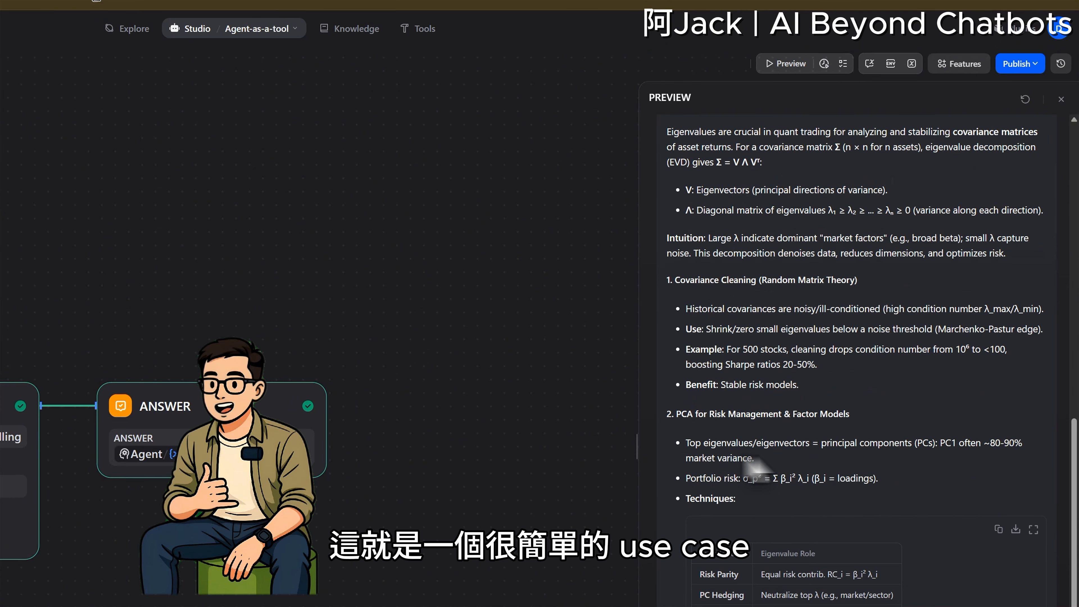
drag(429, 513, 503, 474)
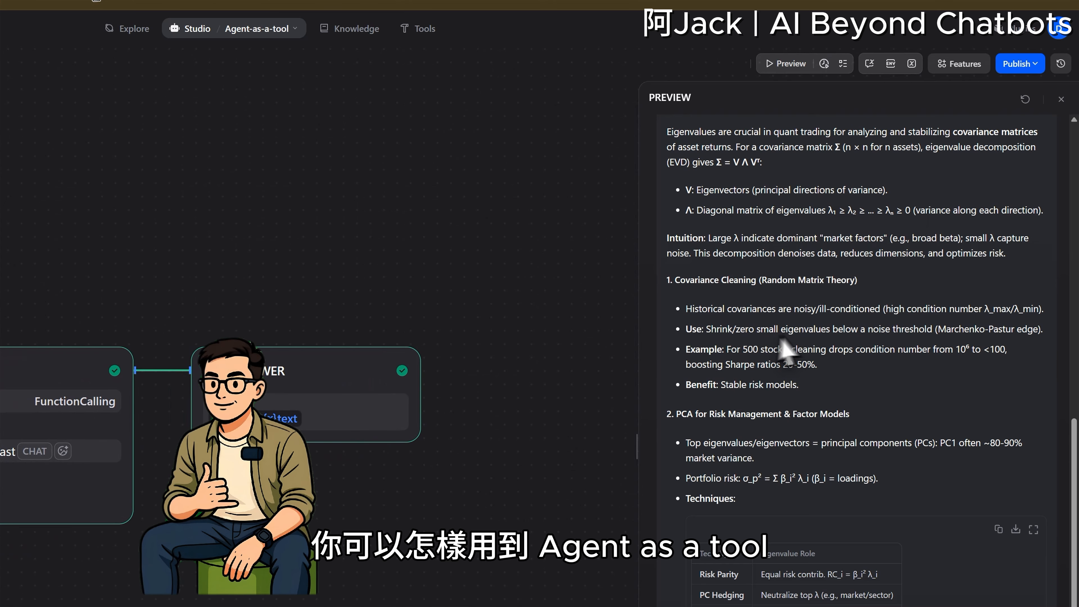
scroll(863, 354, up, 19)
scroll(881, 386, down, 11)
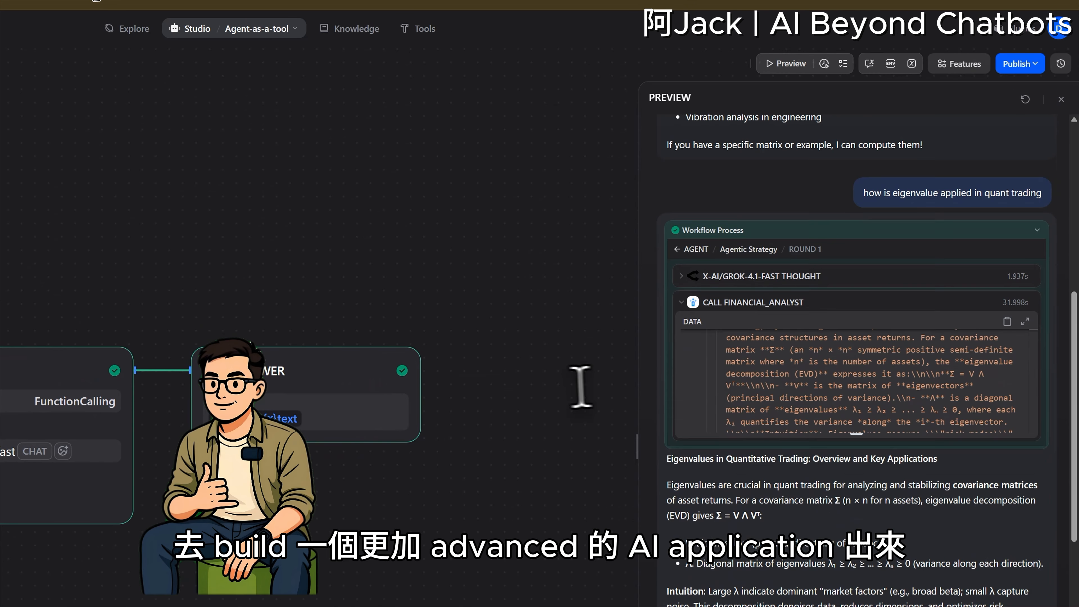
scroll(807, 476, down, 7)
scroll(429, 471, down, 3)
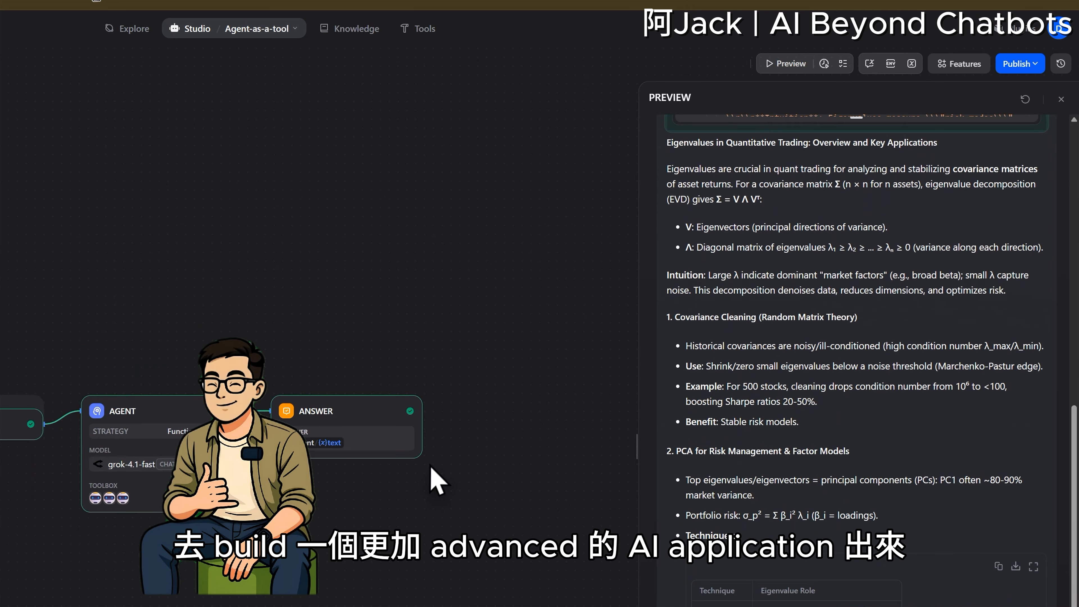
scroll(315, 499, up, 3)
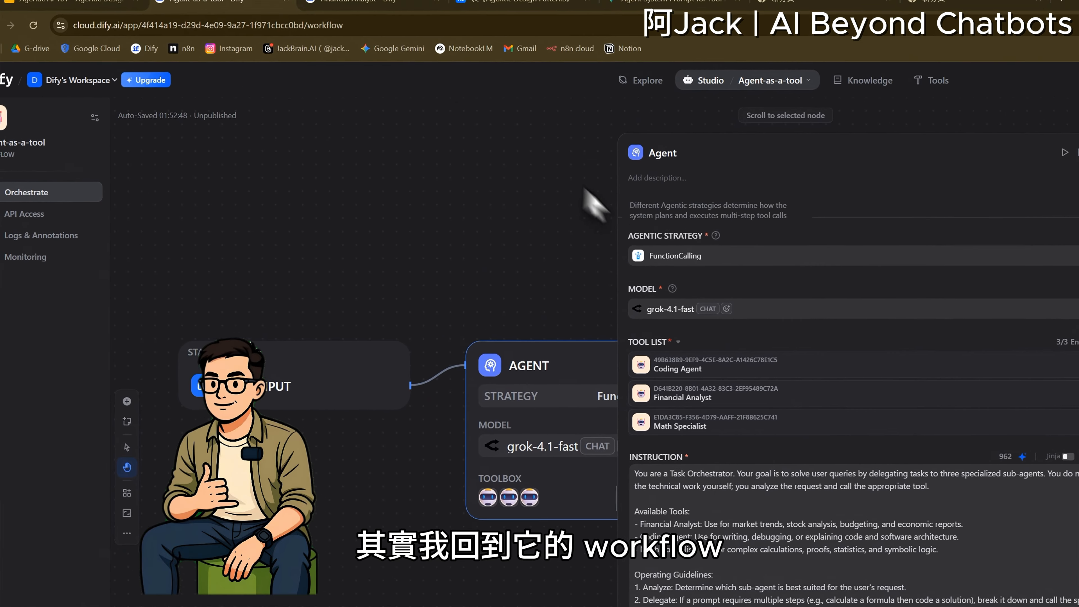
View the Financial Analyst workflow's nodes and return to the Agent-as-a-tool chatflow to review the parent Agent's tool list
click(378, 13)
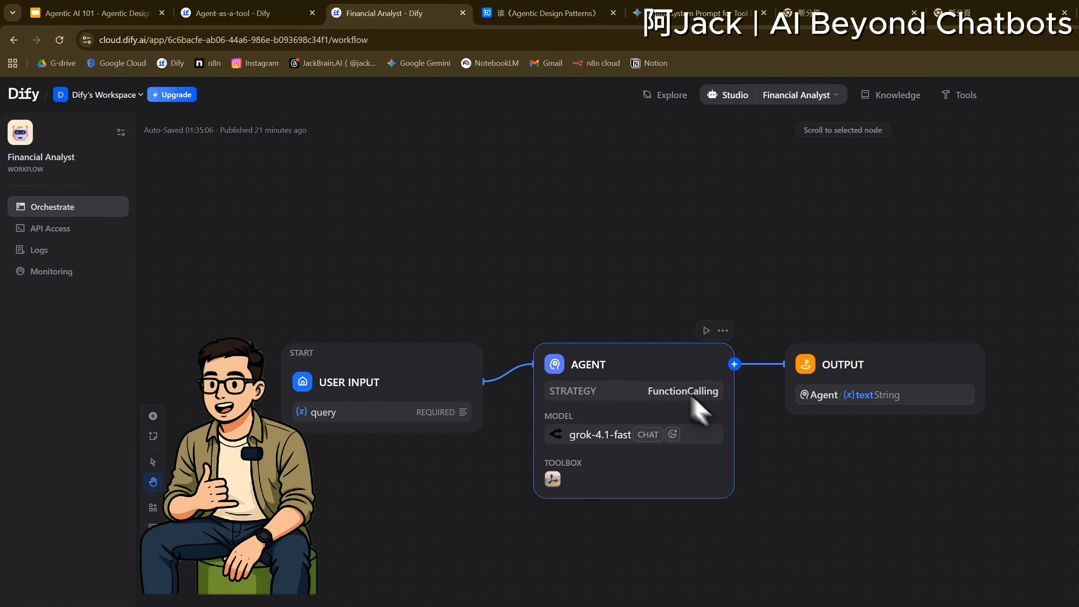
click(255, 19)
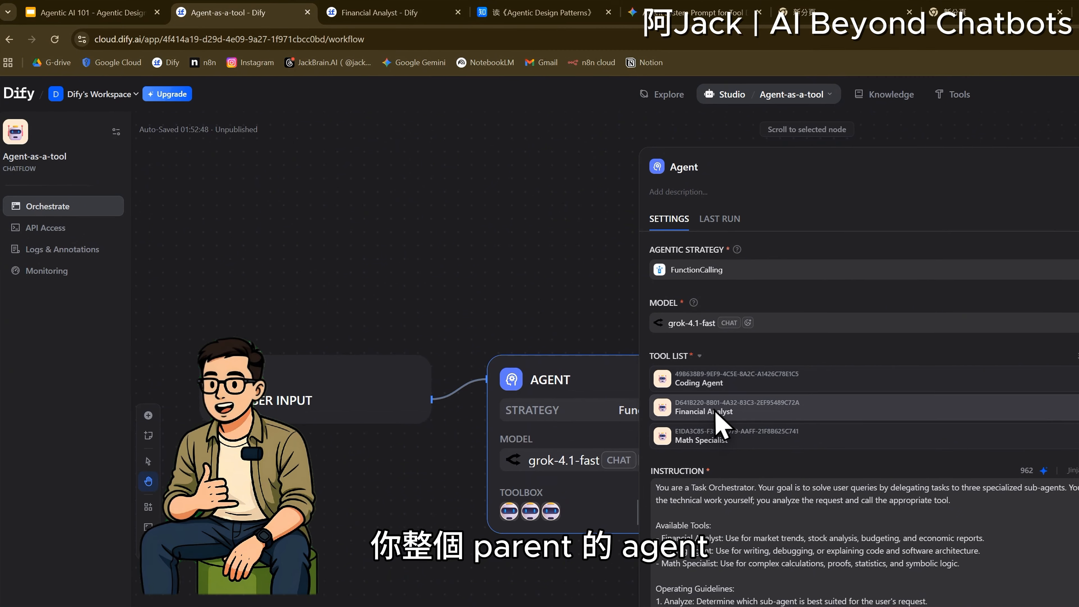